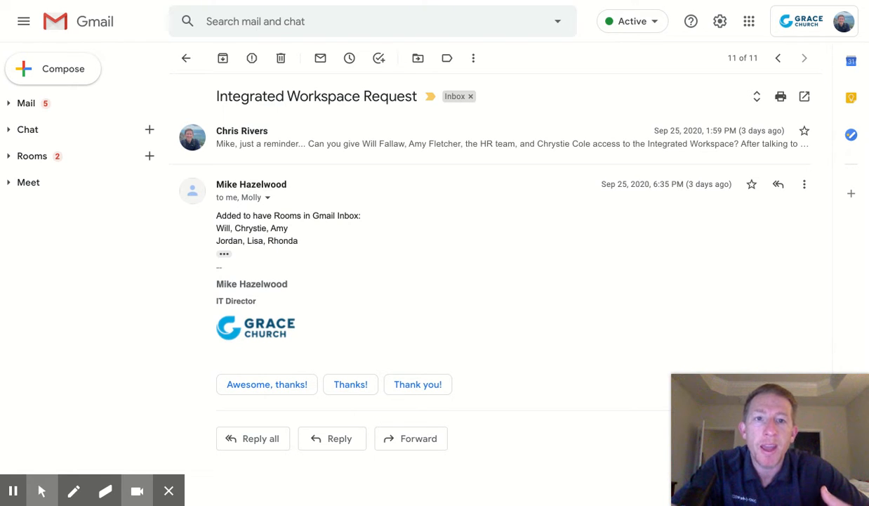
Expand and collapse the Mail, Chat, Rooms and Meet sidebar sections, then return to the inbox list
{"action": "left_click", "coordinate": [8, 105]}
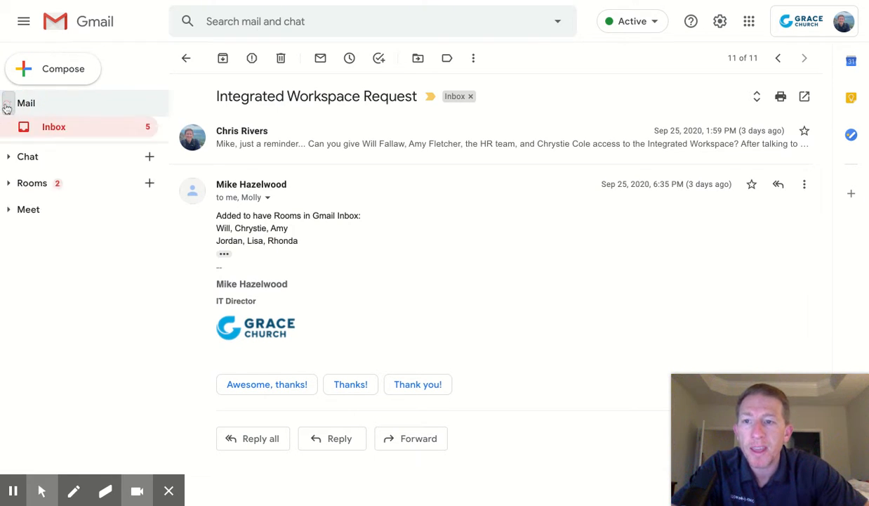
{"action": "left_click", "coordinate": [7, 105]}
{"action": "left_click", "coordinate": [8, 130]}
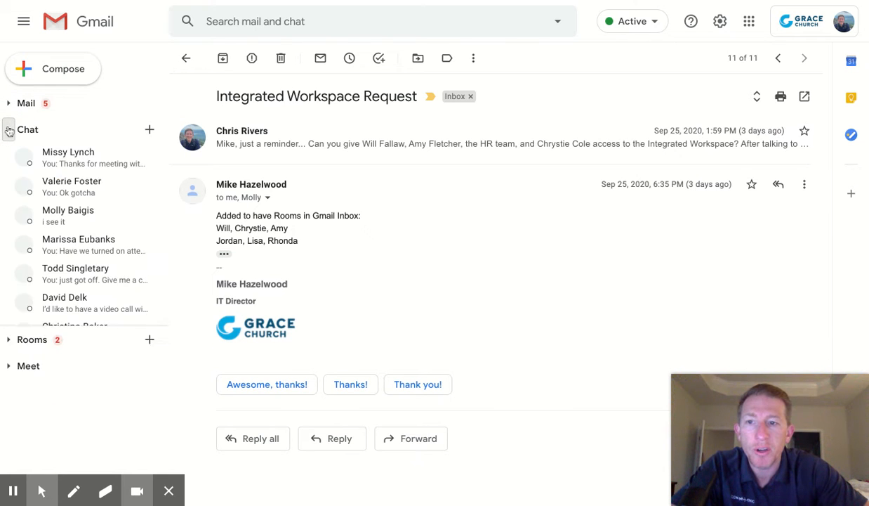
{"action": "left_click", "coordinate": [9, 130]}
{"action": "left_click", "coordinate": [9, 156]}
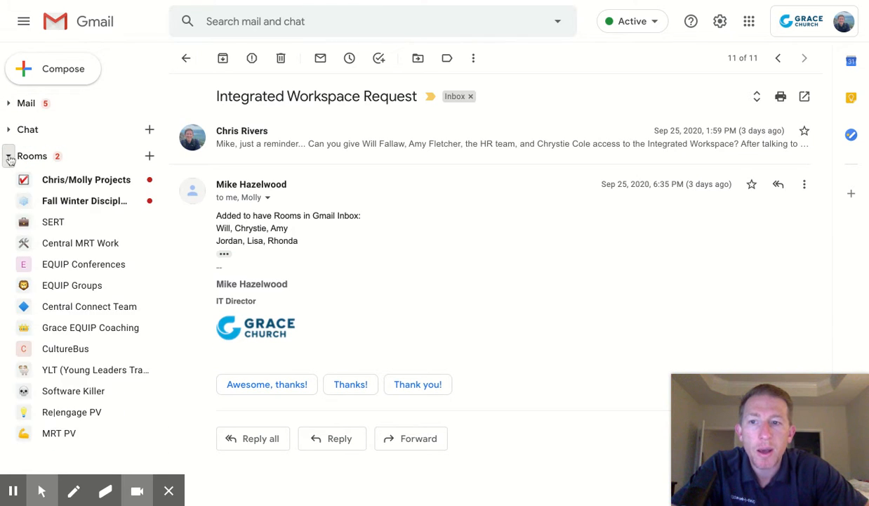
{"action": "left_click", "coordinate": [9, 156]}
{"action": "left_click", "coordinate": [9, 183]}
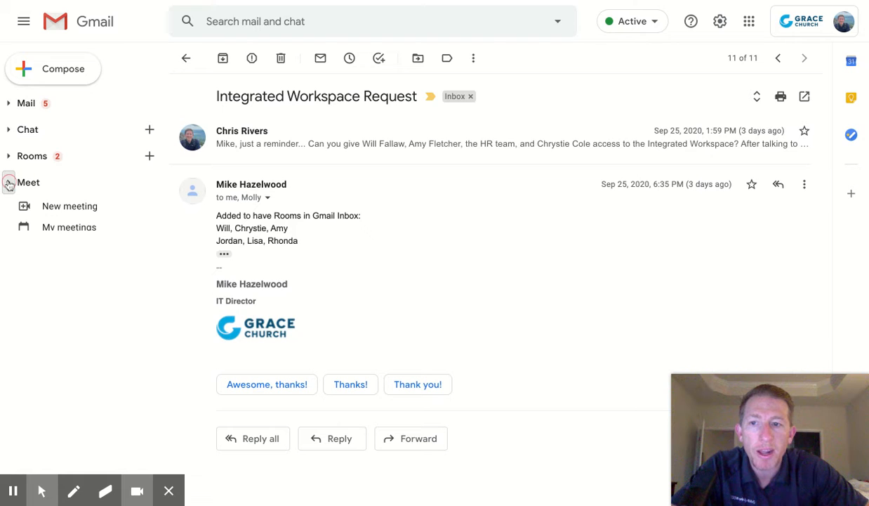
{"action": "left_click", "coordinate": [9, 183]}
{"action": "left_click", "coordinate": [81, 25]}
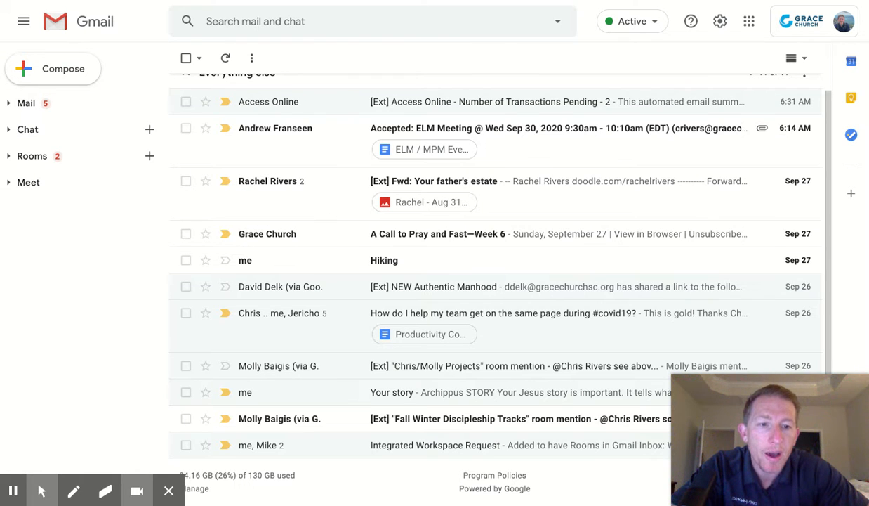
Toggle the Mail section open and closed, then expand Chat and browse its conversation list
{"action": "left_click", "coordinate": [8, 103]}
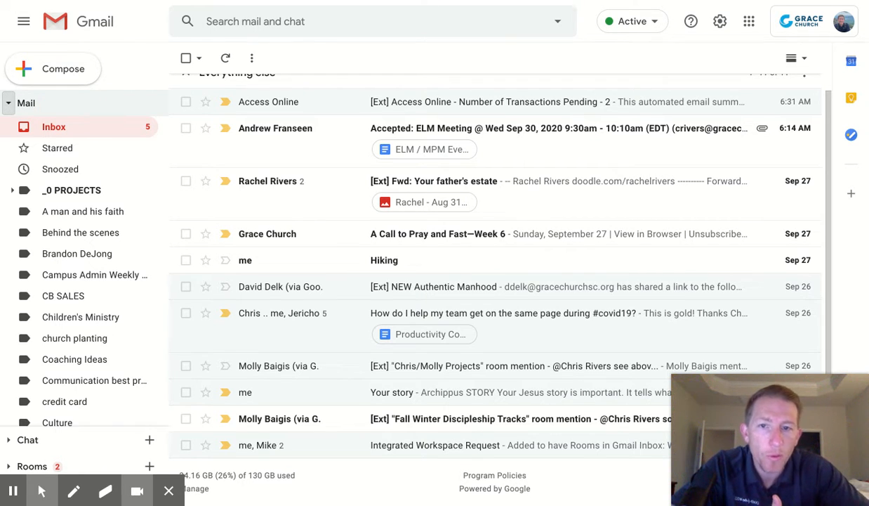
{"action": "left_click", "coordinate": [9, 103]}
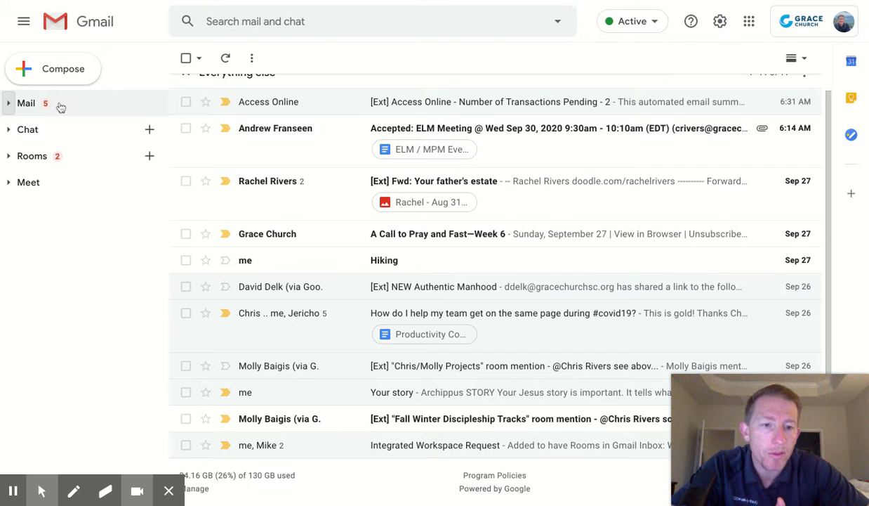
{"action": "left_click", "coordinate": [10, 131]}
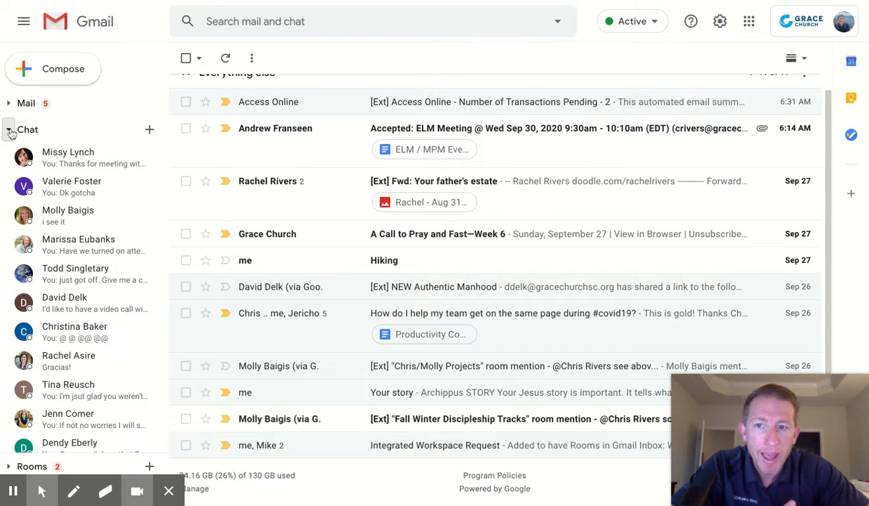
{"action": "scroll", "coordinate": [70, 187], "scroll_direction": "down", "scroll_amount": 2}
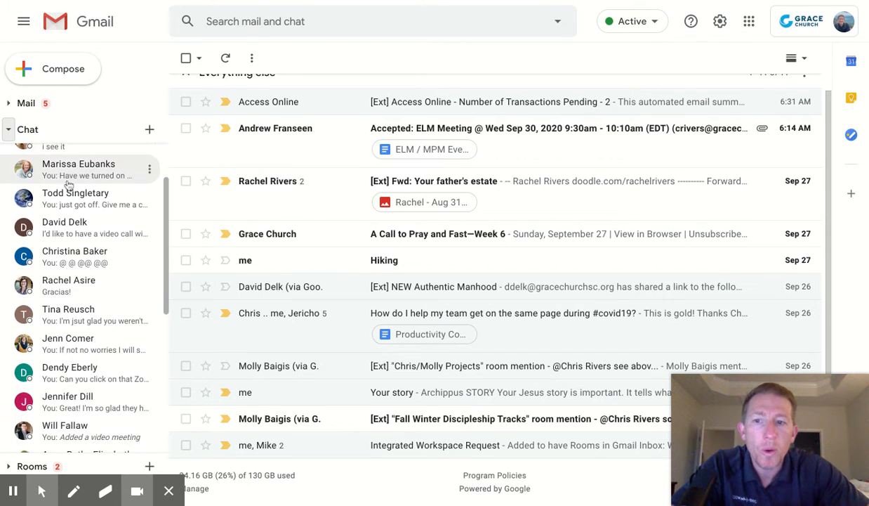
{"action": "scroll", "coordinate": [68, 186], "scroll_direction": "down", "scroll_amount": 2}
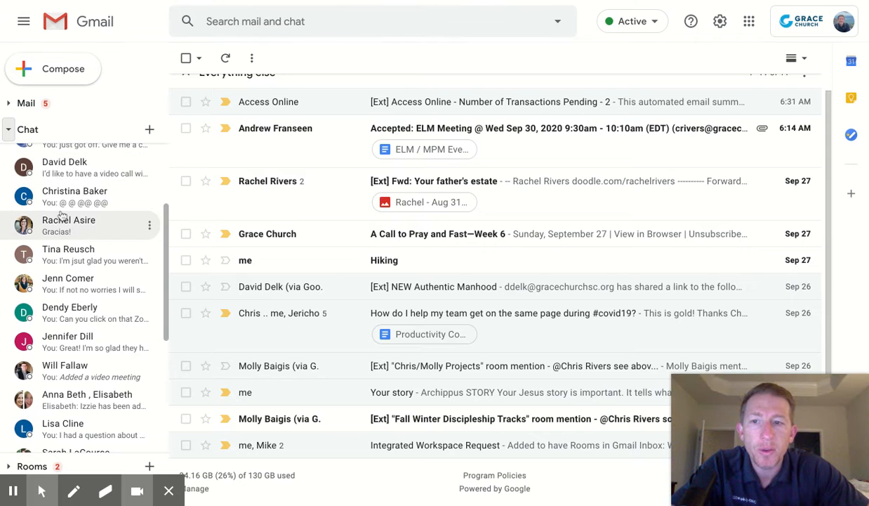
{"action": "scroll", "coordinate": [71, 221], "scroll_direction": "up", "scroll_amount": 5}
Open a one-to-one chat with a contact and focus its message box
{"action": "left_click", "coordinate": [71, 211]}
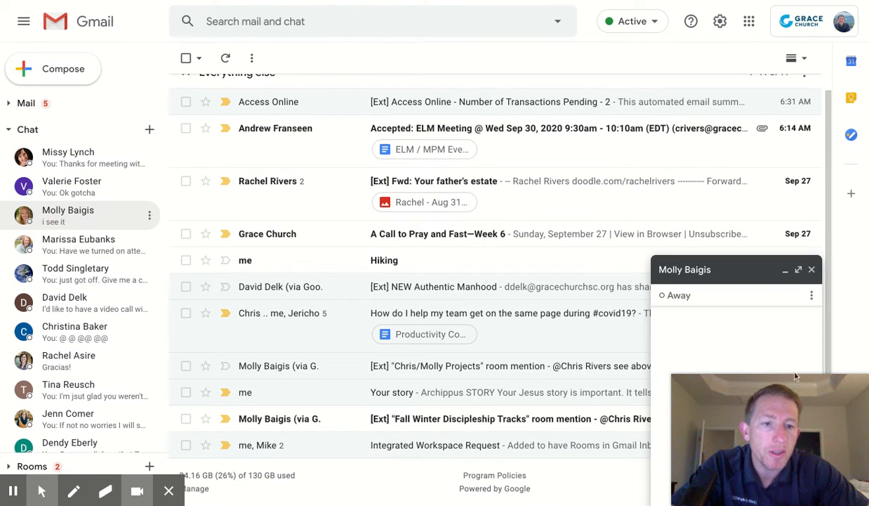
{"action": "mouse_move", "coordinate": [817, 395]}
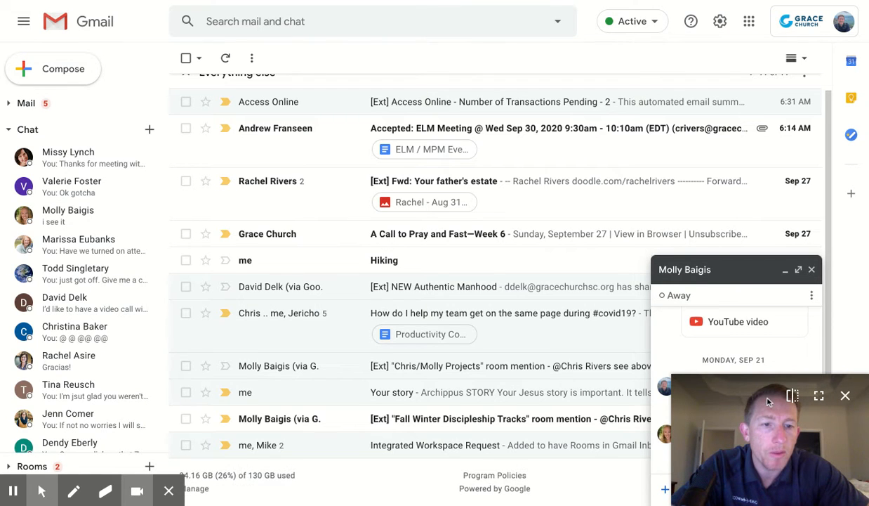
{"action": "left_click_drag", "start_coordinate": [810, 438], "coordinate": [197, 64]}
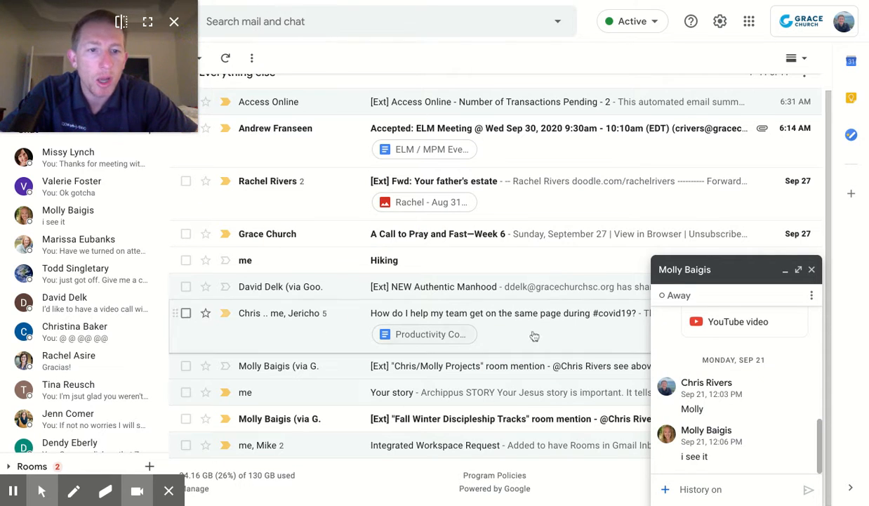
{"action": "left_click", "coordinate": [737, 488]}
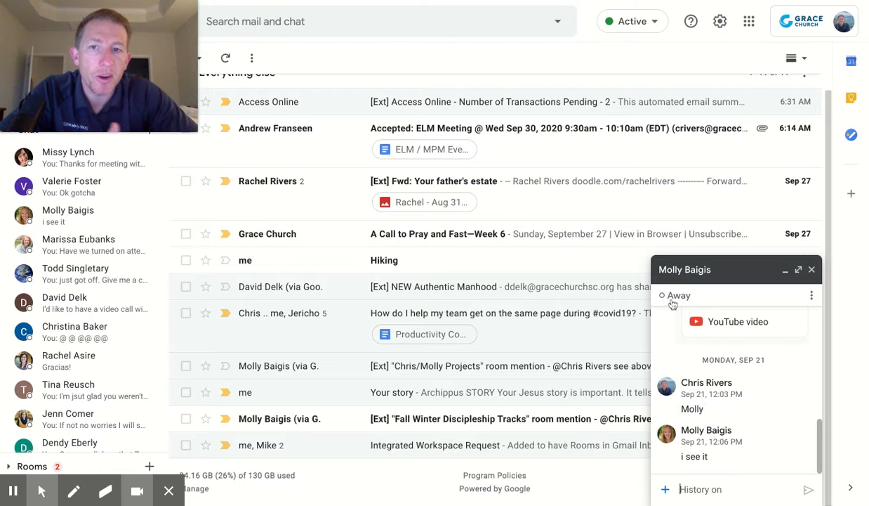
Collapse the Chat section and expand Rooms in the sidebar
{"action": "mouse_move", "coordinate": [107, 30]}
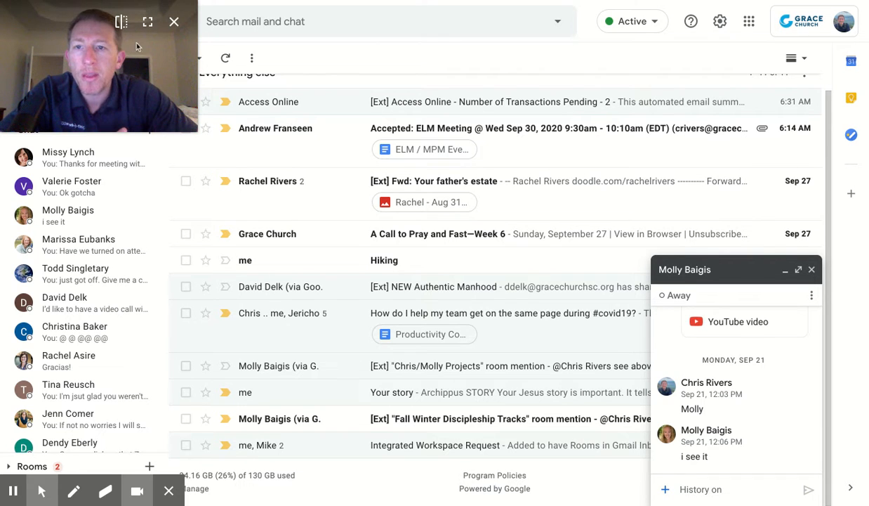
{"action": "mouse_move", "coordinate": [136, 47]}
{"action": "left_mouse_down"}
{"action": "mouse_move", "coordinate": [184, 67]}
{"action": "mouse_move", "coordinate": [775, 118]}
{"action": "mouse_move", "coordinate": [807, 103]}
{"action": "left_mouse_up"}
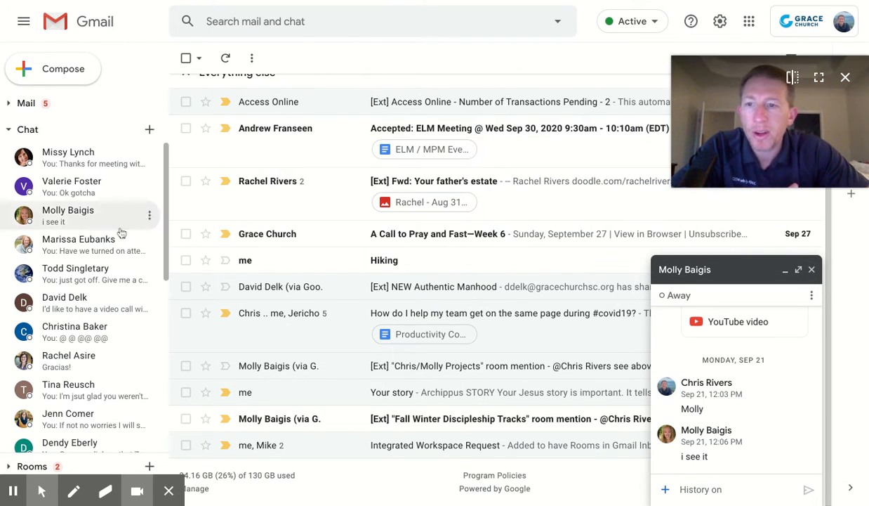
{"action": "left_click", "coordinate": [8, 131]}
{"action": "left_click", "coordinate": [9, 156]}
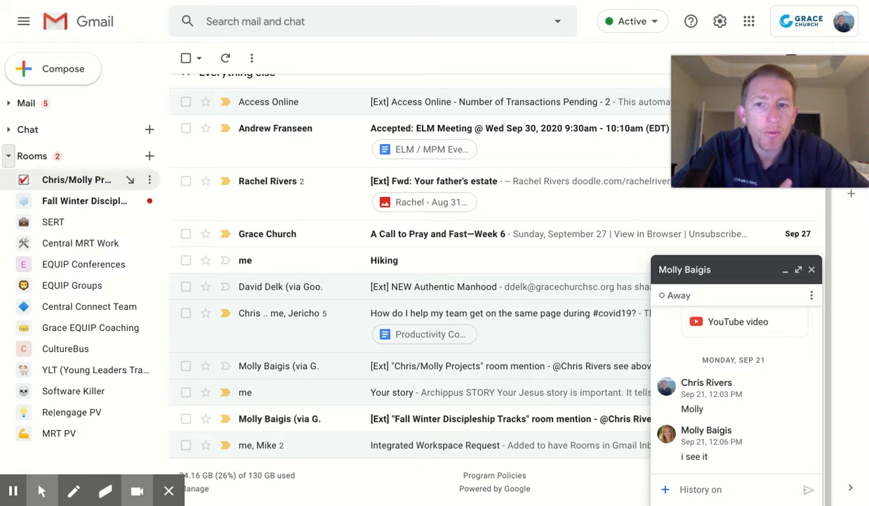
Open the Fall Winter Discipleship Tracks room, close the chat window, and view its Files then Tasks tabs
{"action": "left_click", "coordinate": [78, 207]}
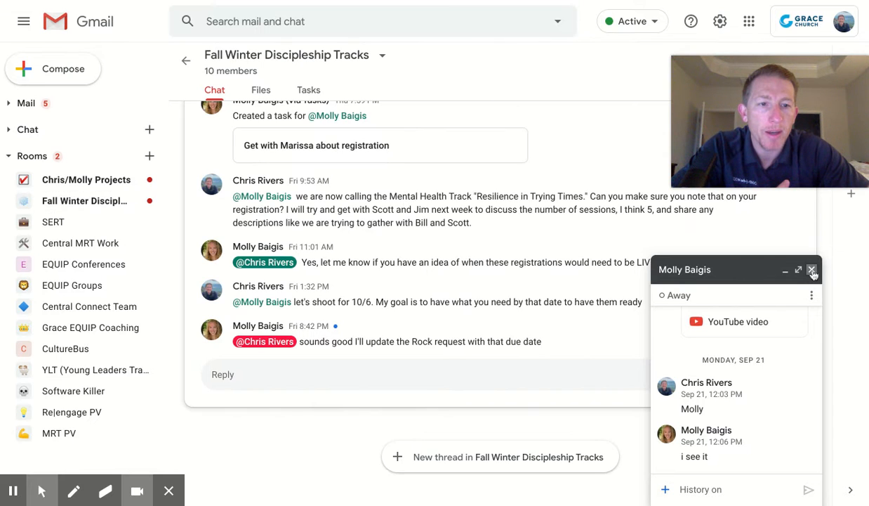
{"action": "left_click", "coordinate": [812, 271]}
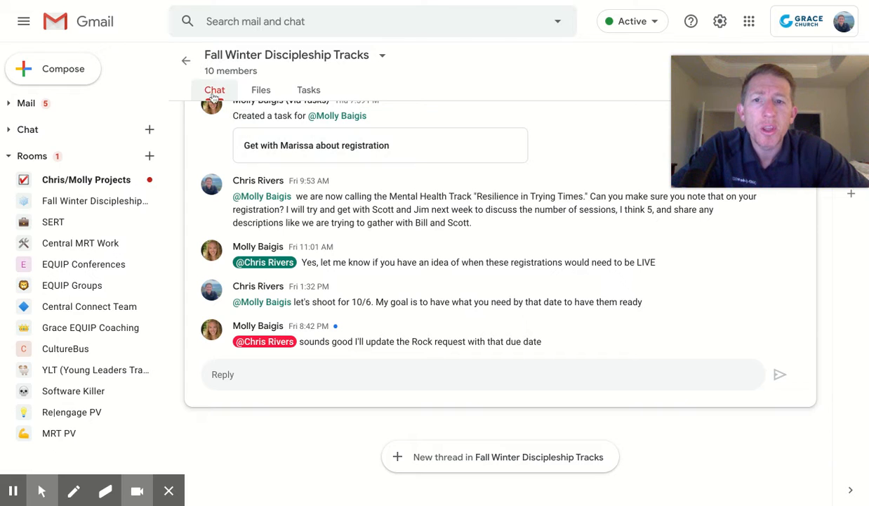
{"action": "scroll", "coordinate": [281, 222], "scroll_direction": "up", "scroll_amount": 2}
{"action": "scroll", "coordinate": [281, 222], "scroll_direction": "up", "scroll_amount": 2}
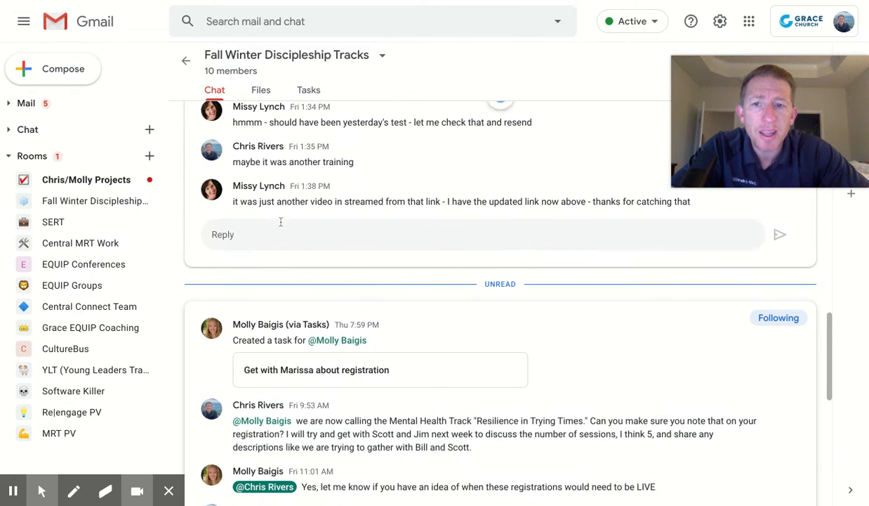
{"action": "left_click", "coordinate": [262, 90]}
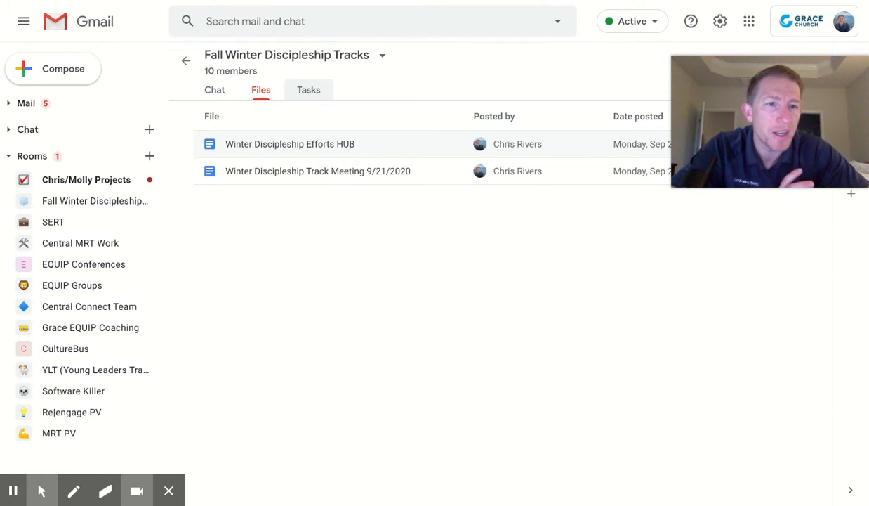
{"action": "left_click", "coordinate": [309, 90]}
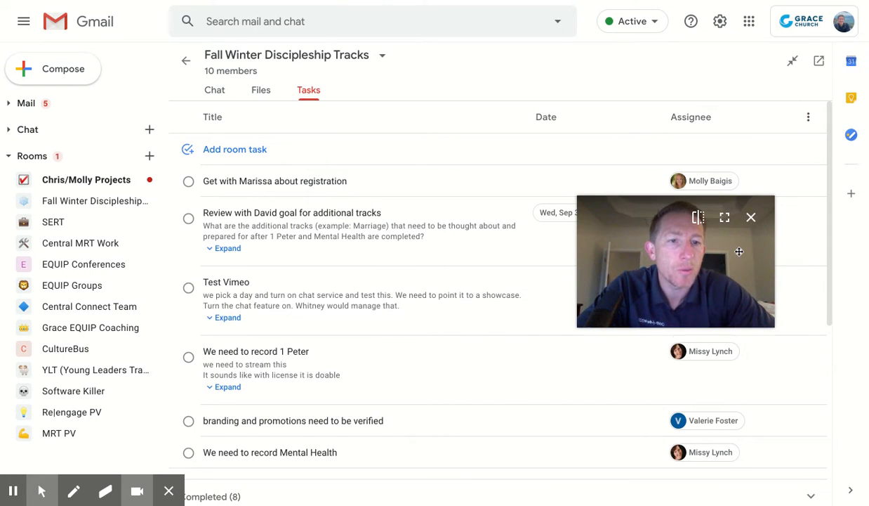
Show the personal Tasks panel on the FARM list, then start a new room task
{"action": "left_click", "coordinate": [850, 135]}
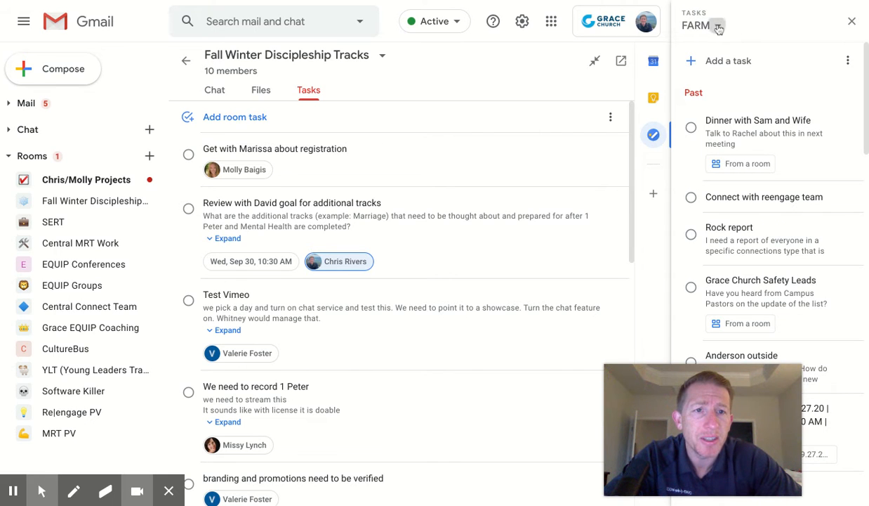
{"action": "left_click", "coordinate": [696, 26]}
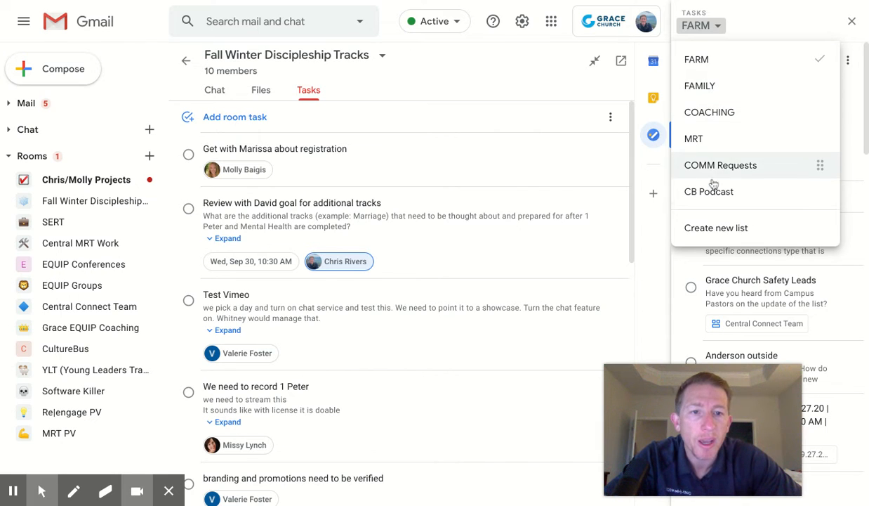
{"action": "left_click", "coordinate": [701, 62]}
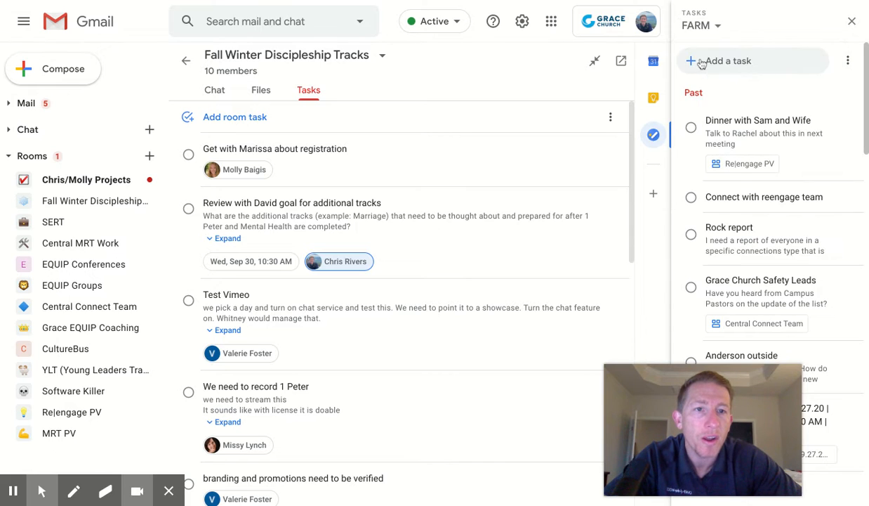
{"action": "scroll", "coordinate": [767, 128], "scroll_direction": "down", "scroll_amount": 1}
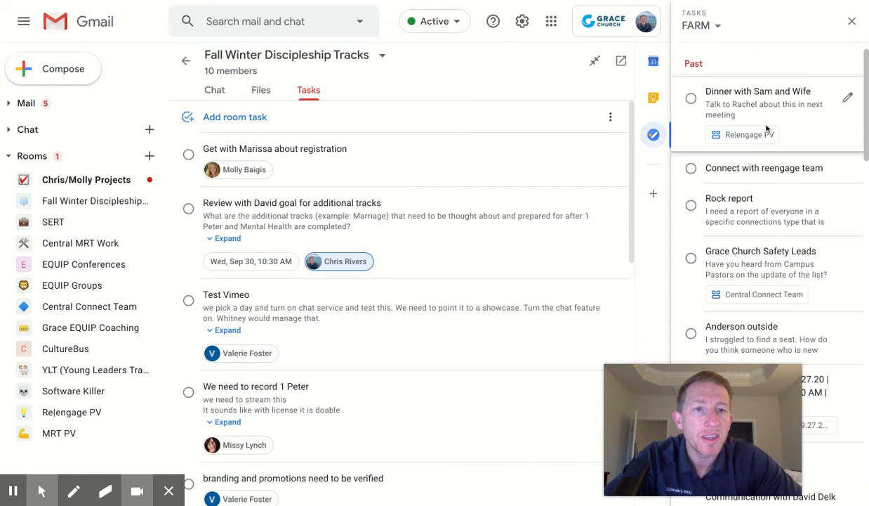
{"action": "scroll", "coordinate": [787, 117], "scroll_direction": "down", "scroll_amount": 1}
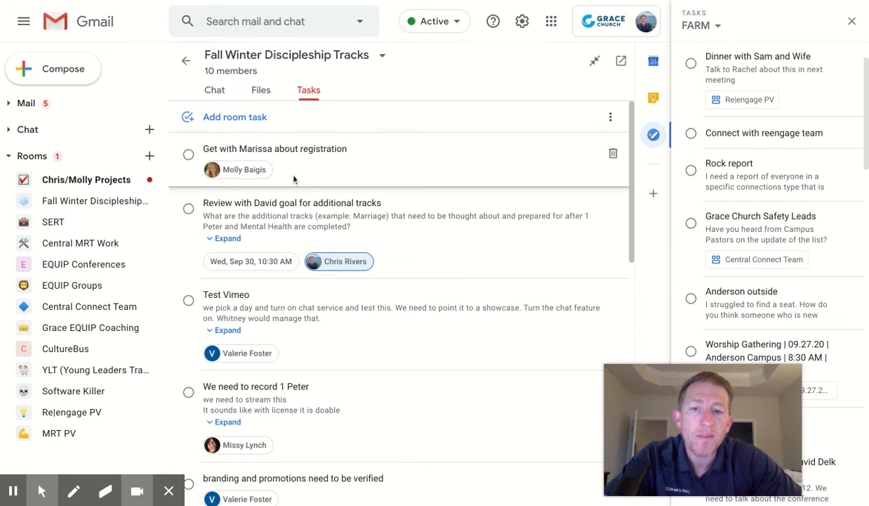
{"action": "left_click", "coordinate": [232, 119]}
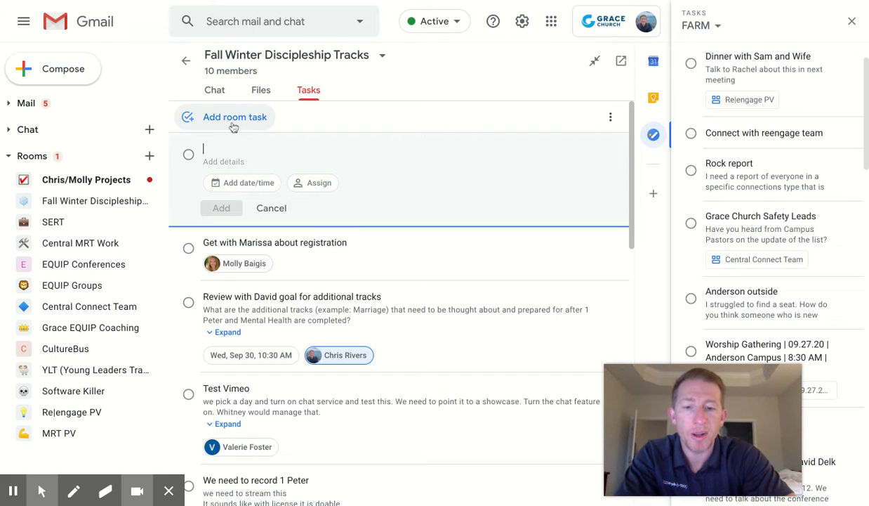
Enter the title 'title' and description 'de', and assign the task to a room member
{"action": "type", "text": "title"}
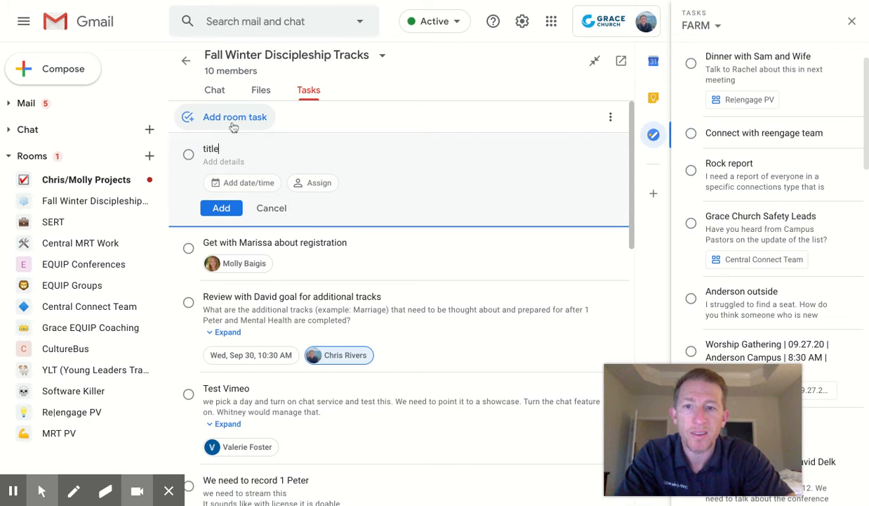
{"action": "left_click", "coordinate": [240, 163]}
{"action": "type", "text": "description"}
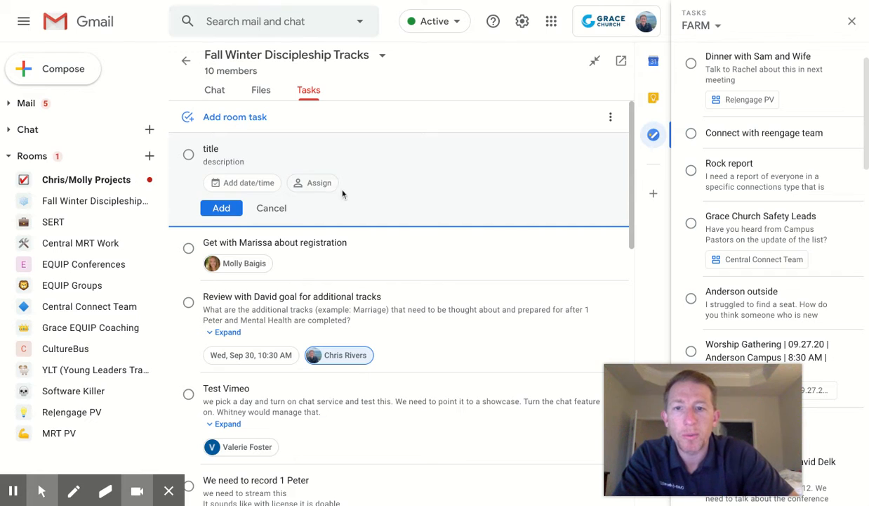
{"action": "left_click", "coordinate": [312, 184]}
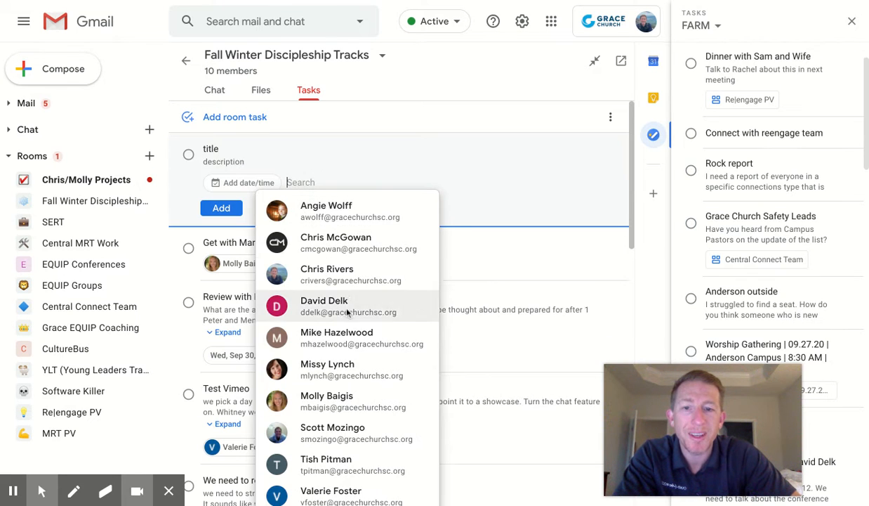
{"action": "type", "text": "chris"}
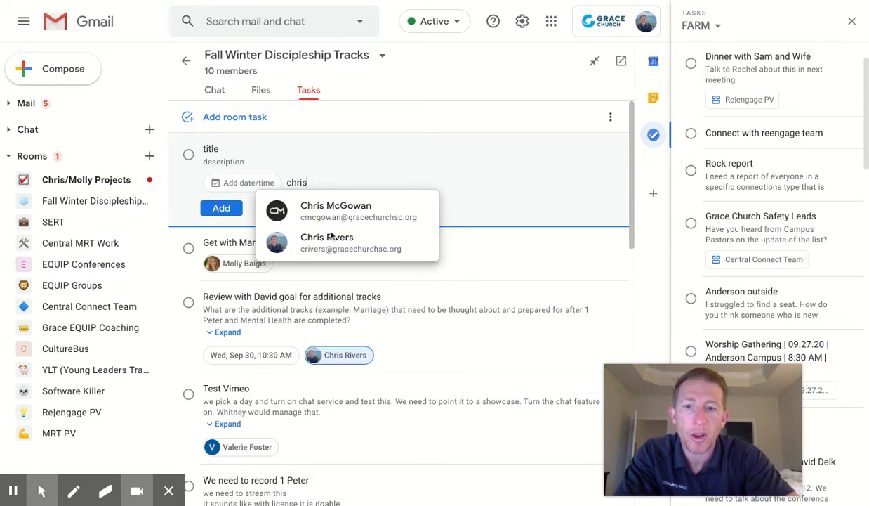
{"action": "left_click", "coordinate": [341, 245]}
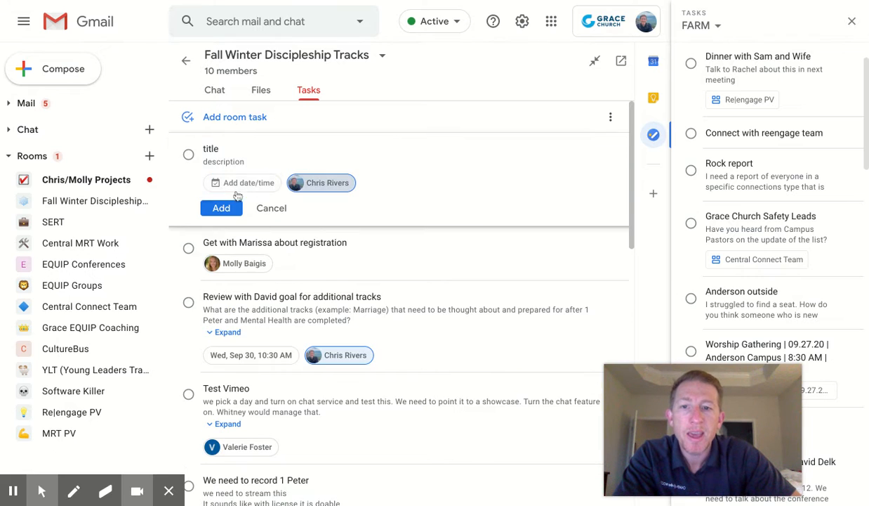
Set the due date to the 28th at 7:00 AM and add the task to the room
{"action": "left_click", "coordinate": [232, 184]}
{"action": "left_click", "coordinate": [358, 302]}
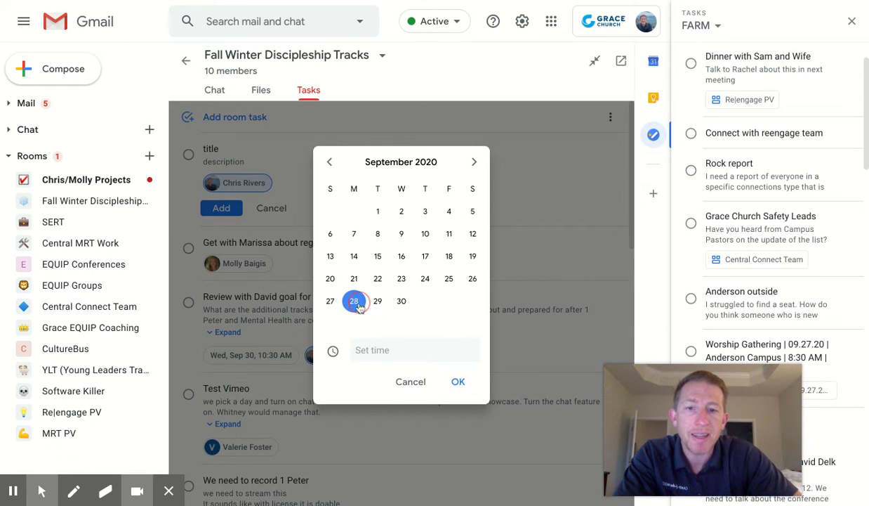
{"action": "left_click", "coordinate": [383, 356]}
{"action": "left_click", "coordinate": [383, 380]}
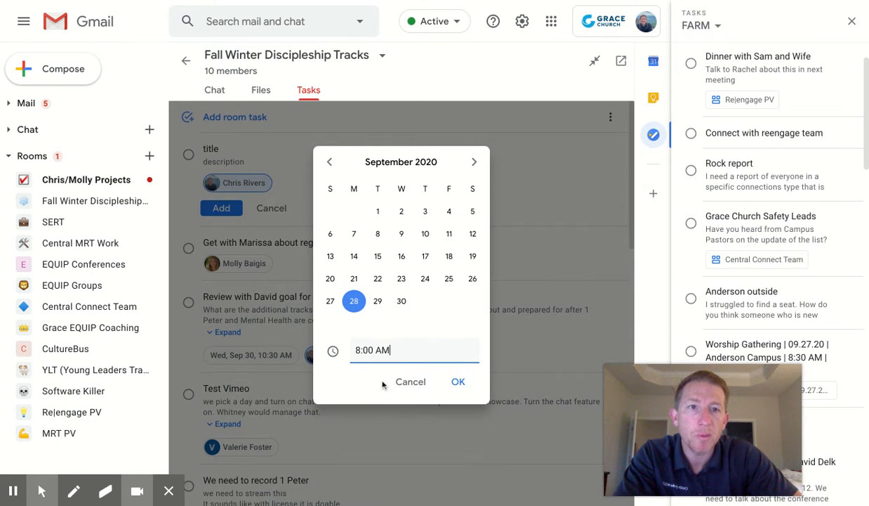
{"action": "left_click", "coordinate": [373, 351]}
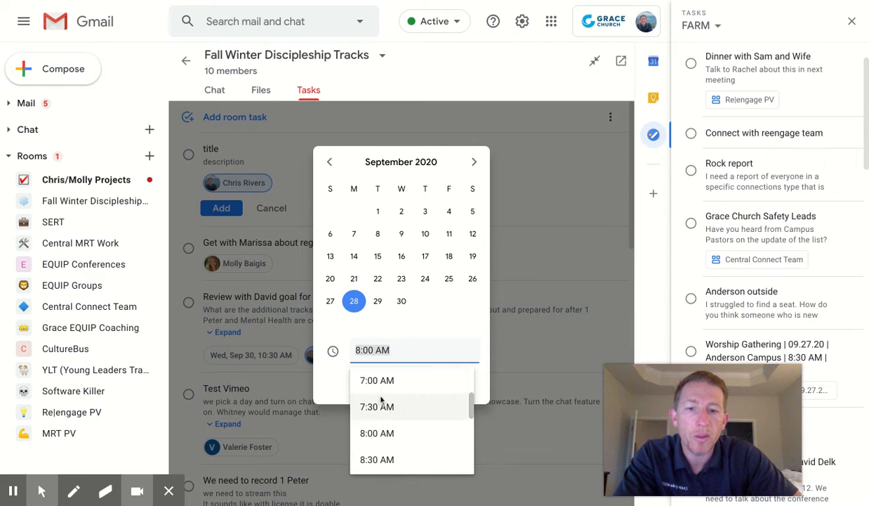
{"action": "left_click", "coordinate": [382, 381]}
{"action": "left_click", "coordinate": [457, 383]}
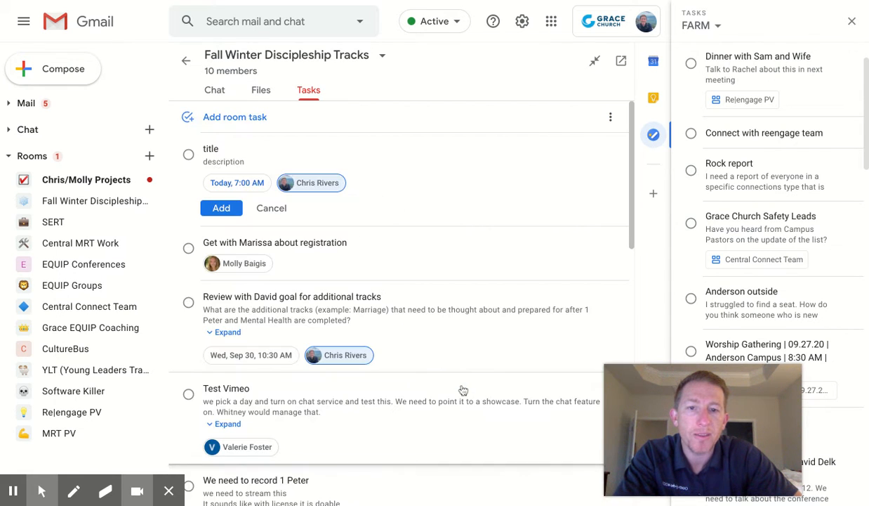
{"action": "left_click", "coordinate": [234, 205]}
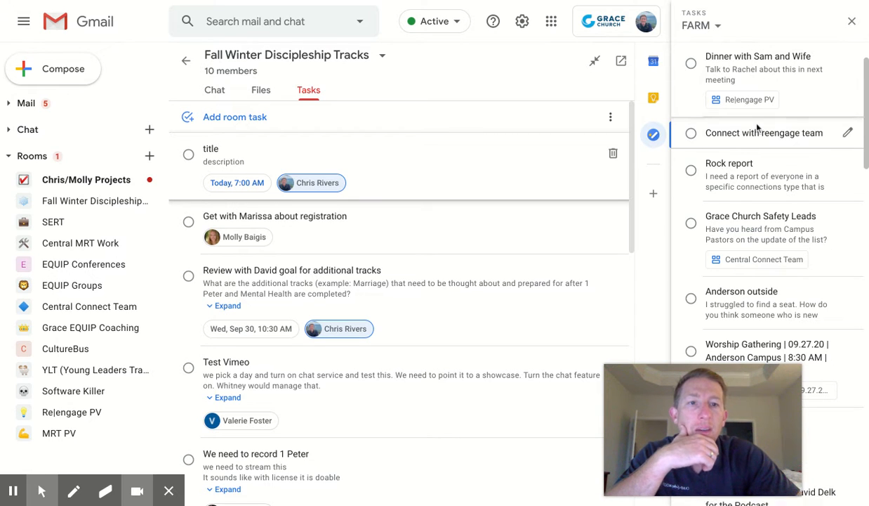
Find the new task under Today in the FARM task list, then close the Tasks panel
{"action": "scroll", "coordinate": [758, 127], "scroll_direction": "up", "scroll_amount": 1}
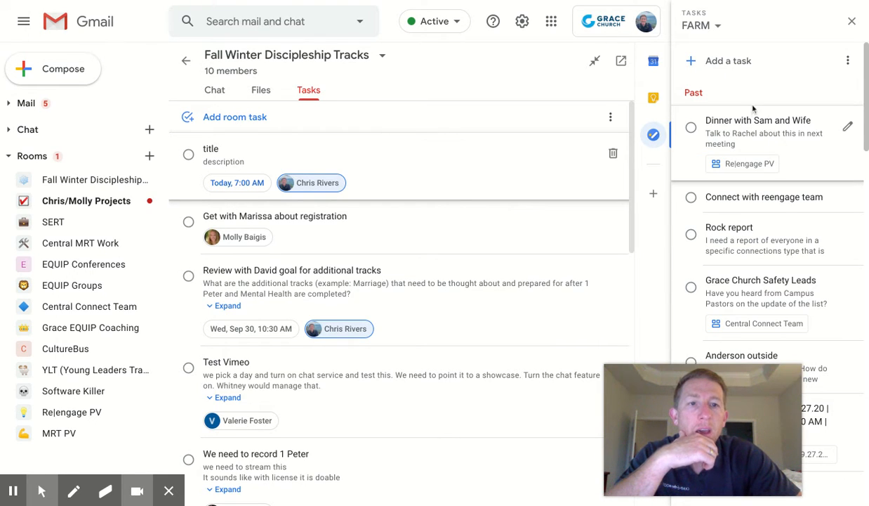
{"action": "scroll", "coordinate": [757, 140], "scroll_direction": "down", "scroll_amount": 1}
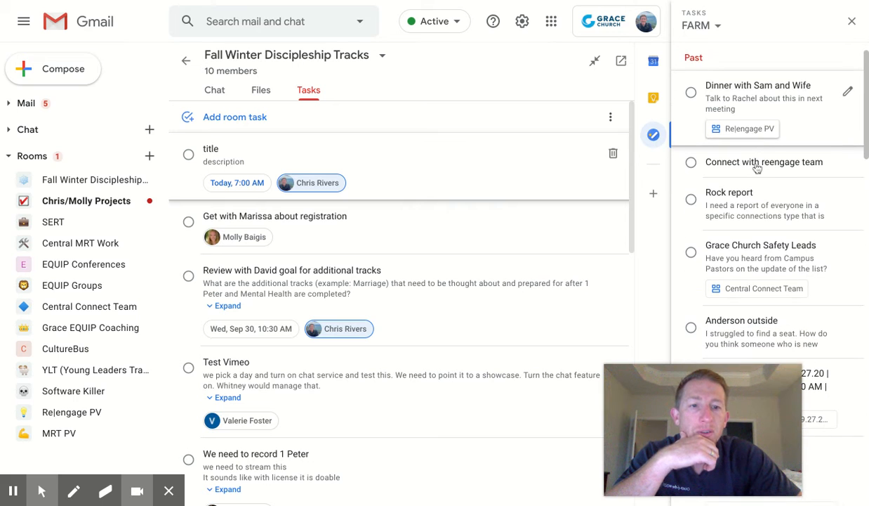
{"action": "scroll", "coordinate": [756, 171], "scroll_direction": "down", "scroll_amount": 3}
{"action": "scroll", "coordinate": [753, 168], "scroll_direction": "up", "scroll_amount": 1}
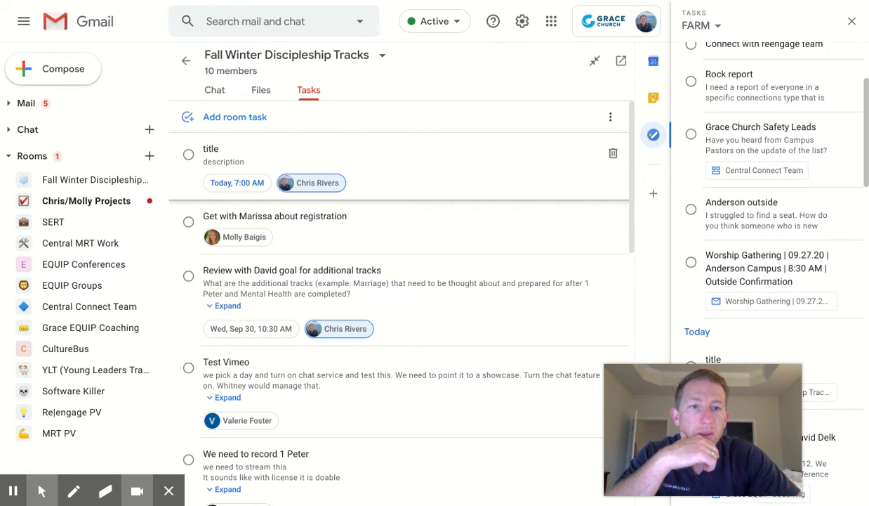
{"action": "scroll", "coordinate": [763, 107], "scroll_direction": "up", "scroll_amount": 4}
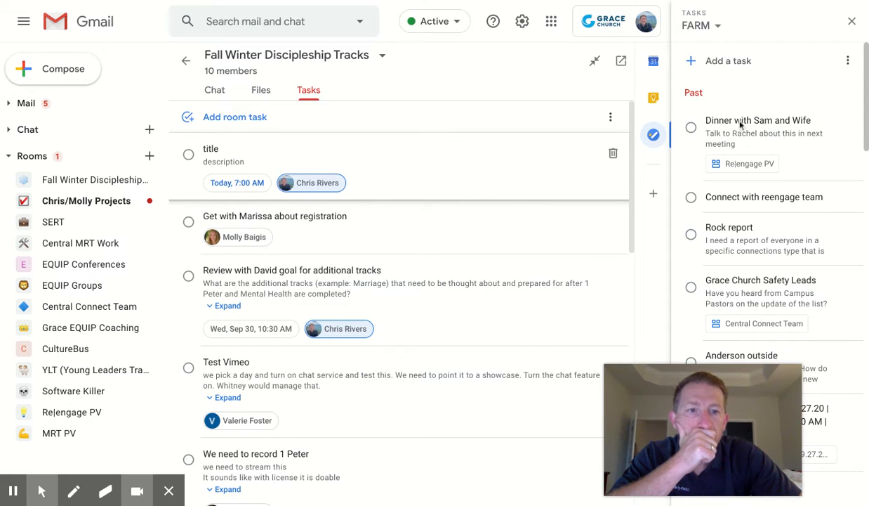
{"action": "scroll", "coordinate": [741, 130], "scroll_direction": "down", "scroll_amount": 4}
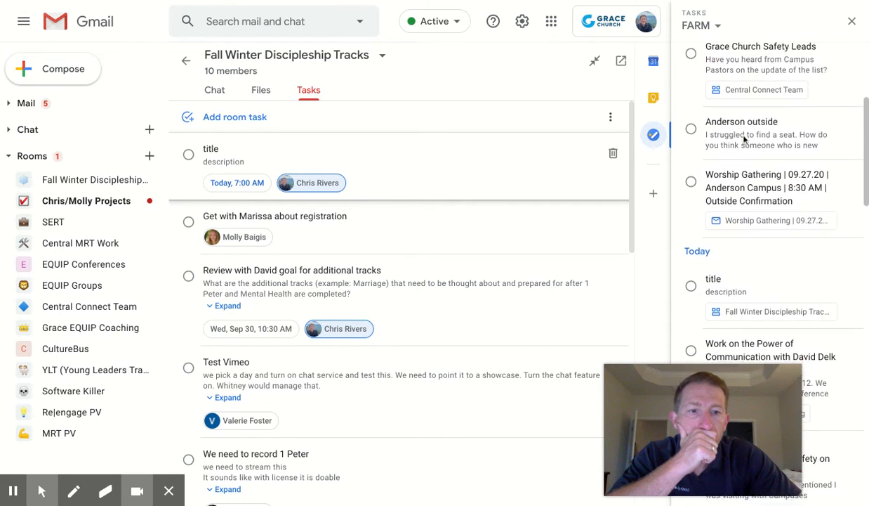
{"action": "scroll", "coordinate": [745, 139], "scroll_direction": "down", "scroll_amount": 1}
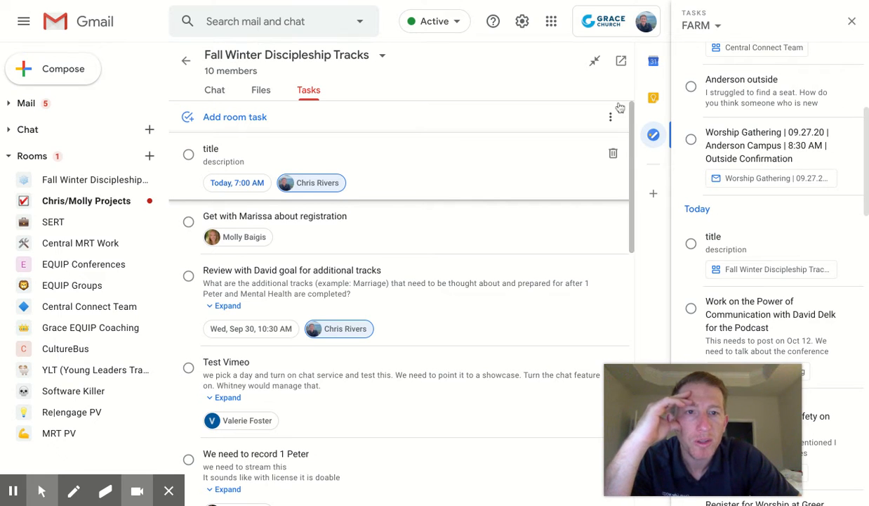
{"action": "left_click", "coordinate": [851, 21]}
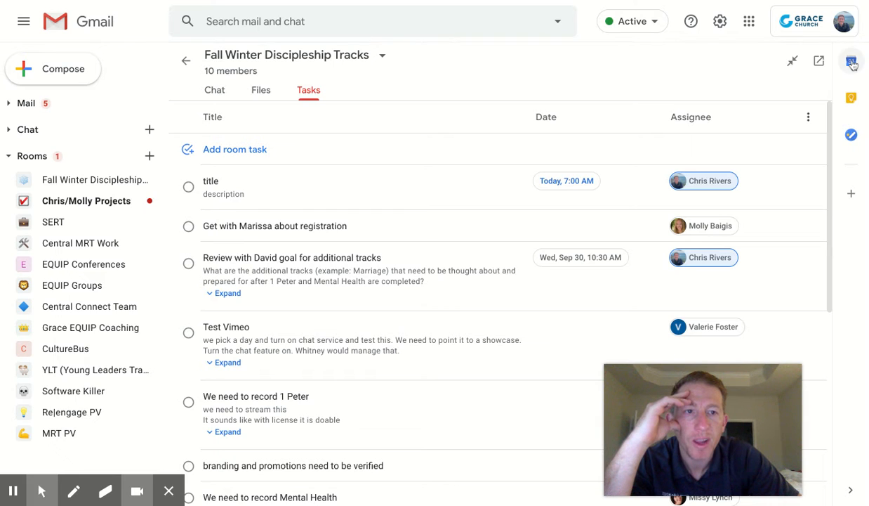
Show Monday, October 12 in the Calendar side panel, then view the room's Chat thread
{"action": "left_click", "coordinate": [851, 61]}
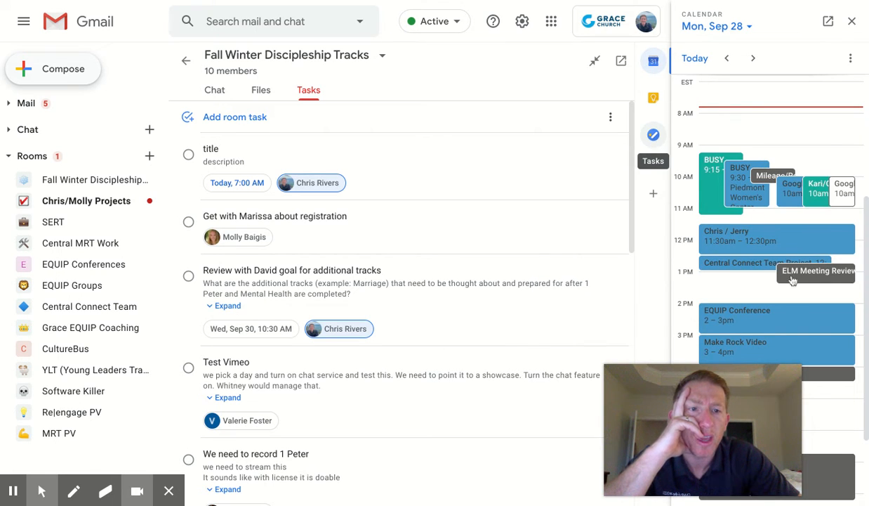
{"action": "scroll", "coordinate": [798, 230], "scroll_direction": "down", "scroll_amount": 1}
{"action": "scroll", "coordinate": [798, 230], "scroll_direction": "up", "scroll_amount": 2}
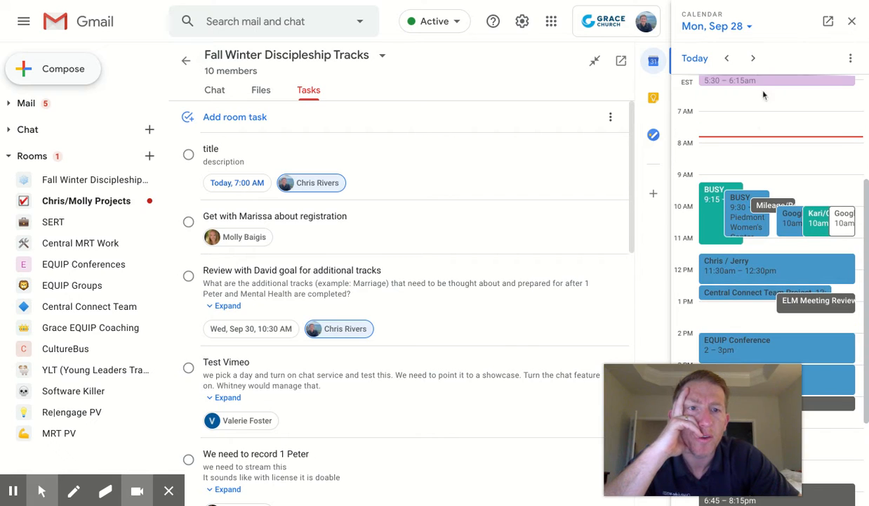
{"action": "left_click", "coordinate": [748, 27]}
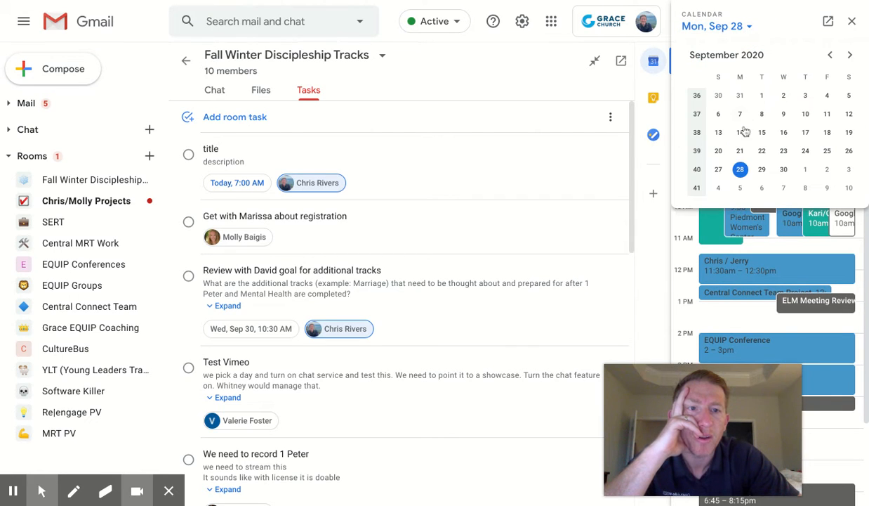
{"action": "left_click", "coordinate": [849, 55]}
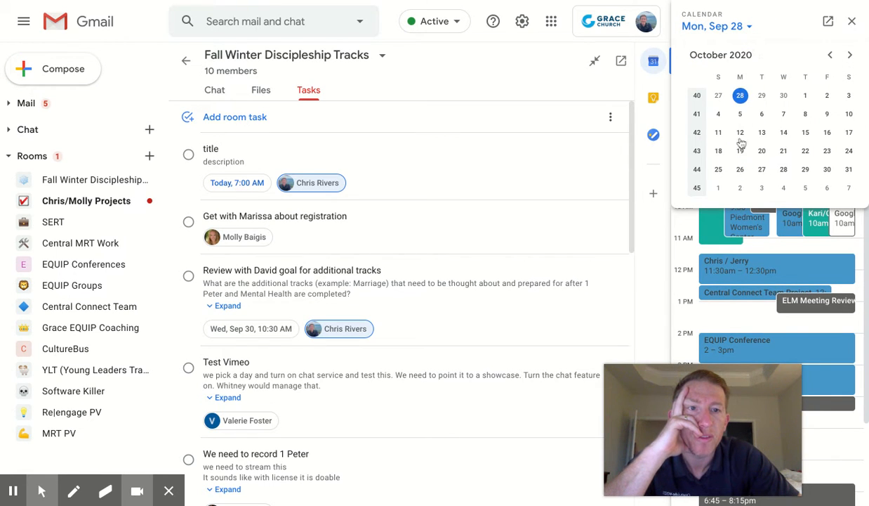
{"action": "left_click", "coordinate": [740, 133]}
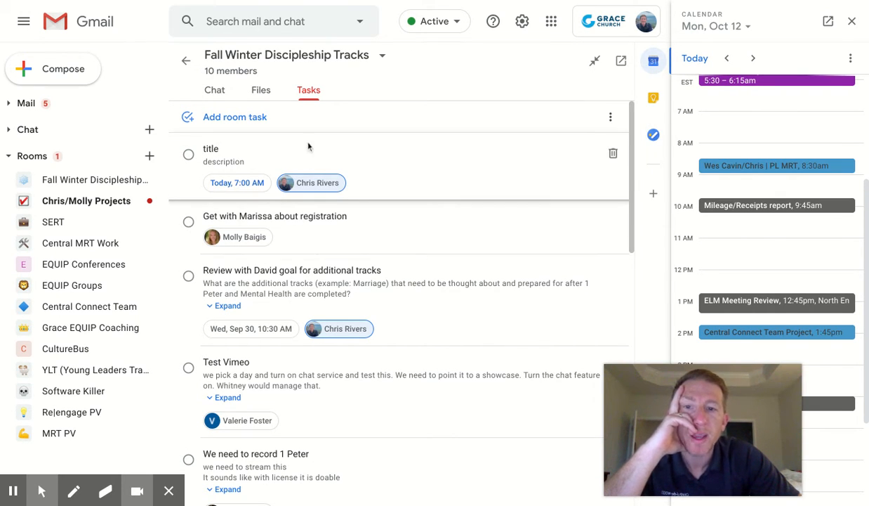
{"action": "left_click", "coordinate": [219, 93]}
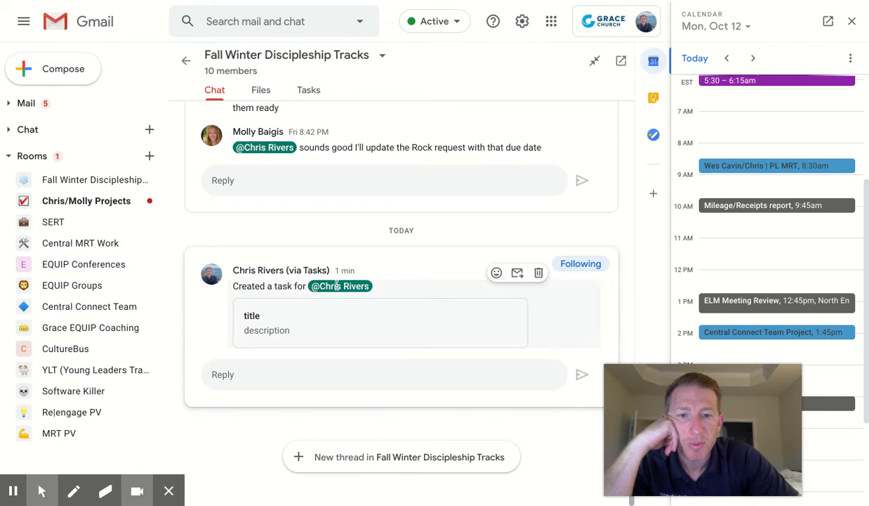
Mark the 'title' room task complete and check the completion post in the room chat
{"action": "left_click", "coordinate": [308, 90]}
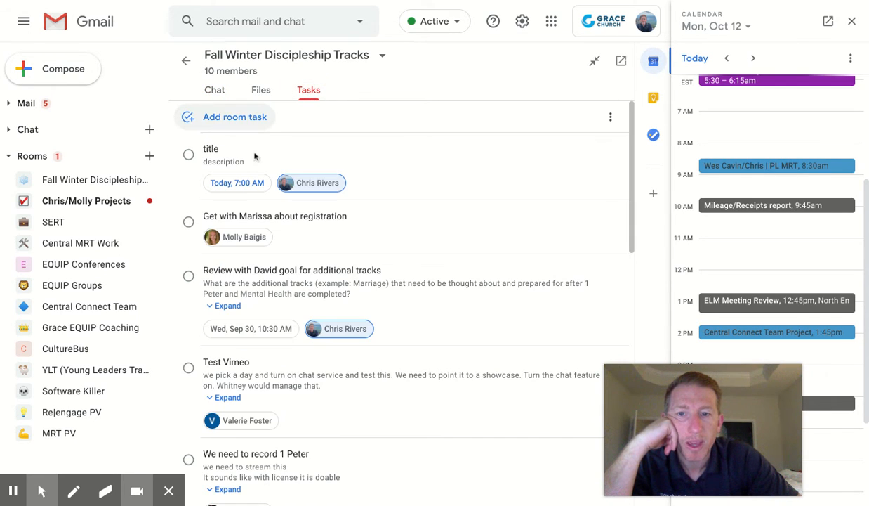
{"action": "left_click", "coordinate": [189, 156]}
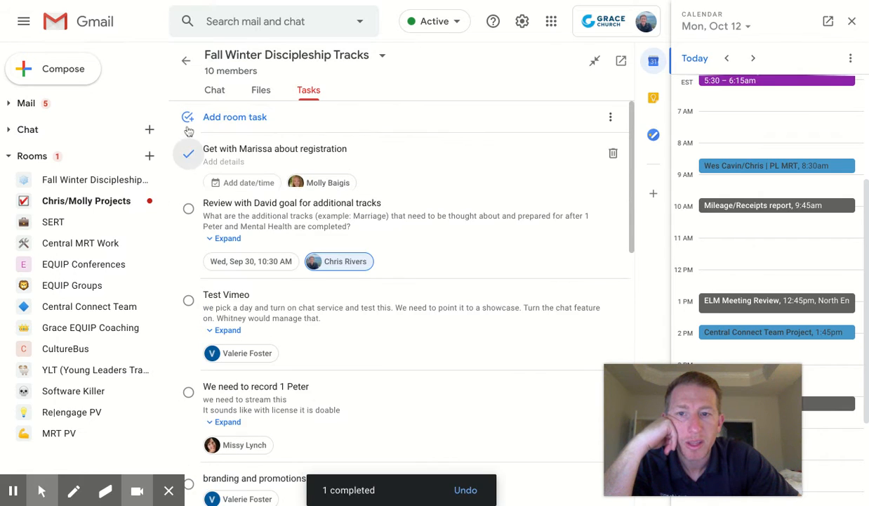
{"action": "left_click", "coordinate": [212, 90]}
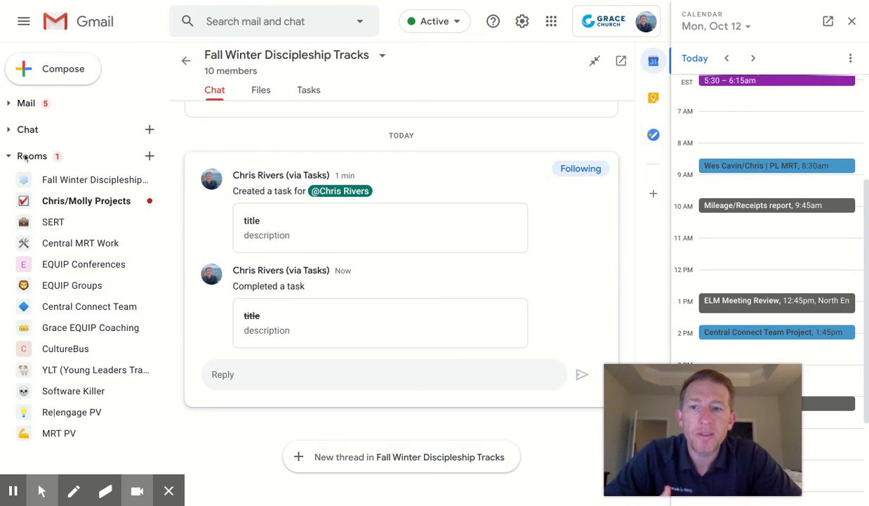
Collapse Rooms and start a new room with Create room, typing 'P' to begin its name
{"action": "left_click", "coordinate": [8, 156]}
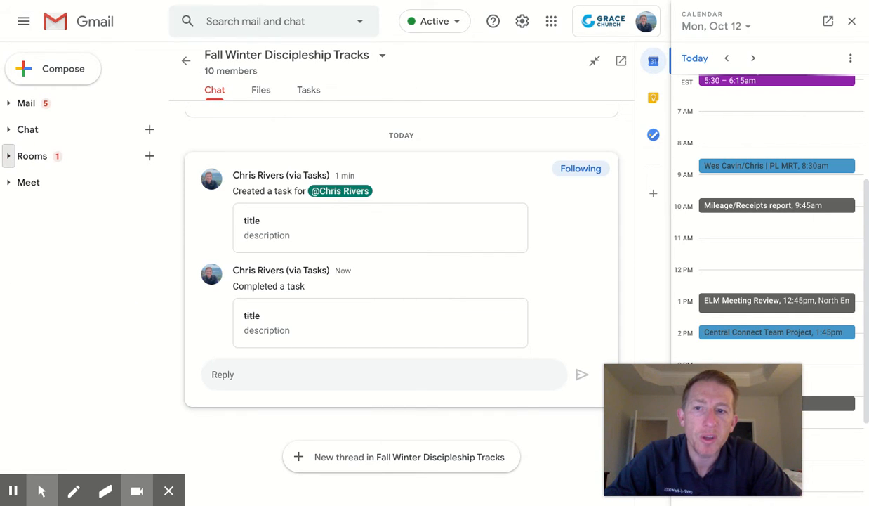
{"action": "left_click", "coordinate": [149, 156]}
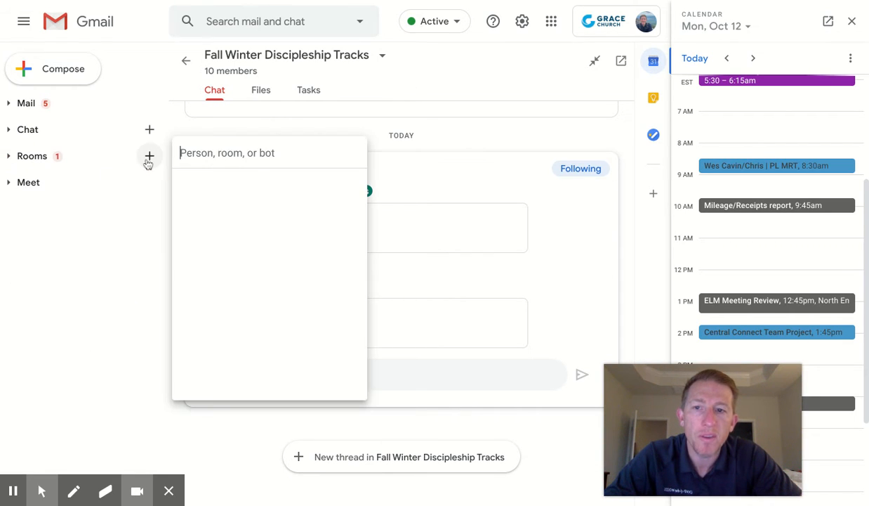
{"action": "left_click", "coordinate": [224, 218]}
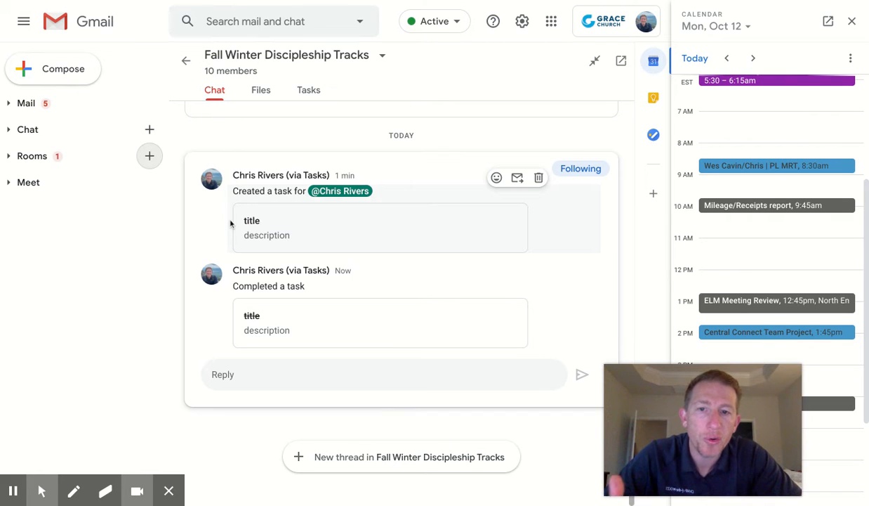
{"action": "type", "text": "Project #24"}
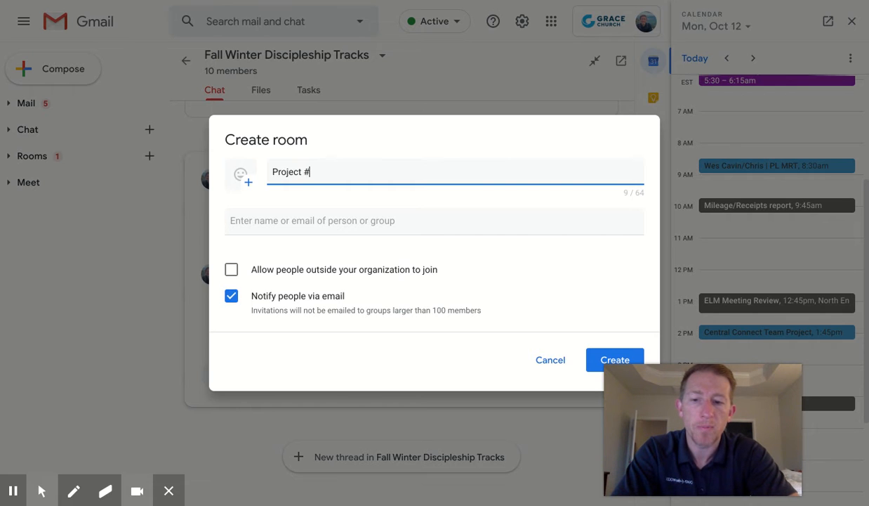
Add one matching colleague as a room member, then remove the second colleague that was added
{"action": "left_click", "coordinate": [255, 218]}
{"action": "type", "text": "mo"}
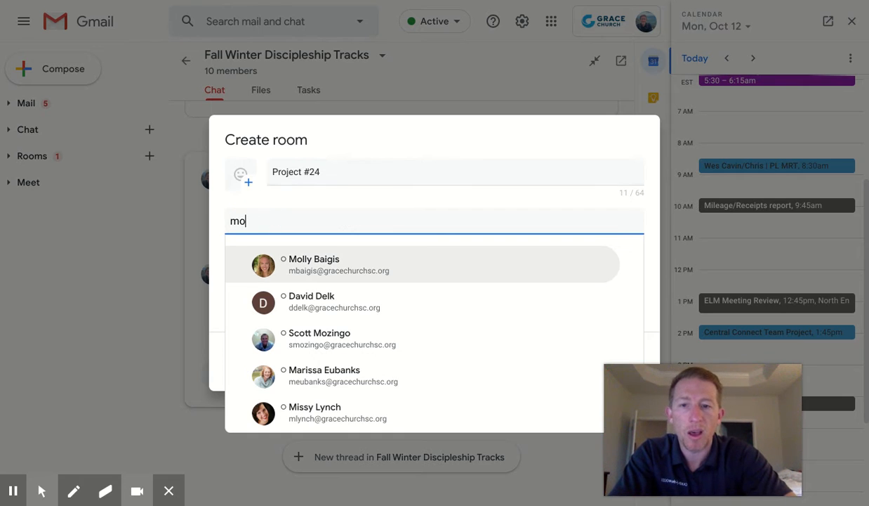
{"action": "left_click", "coordinate": [291, 256]}
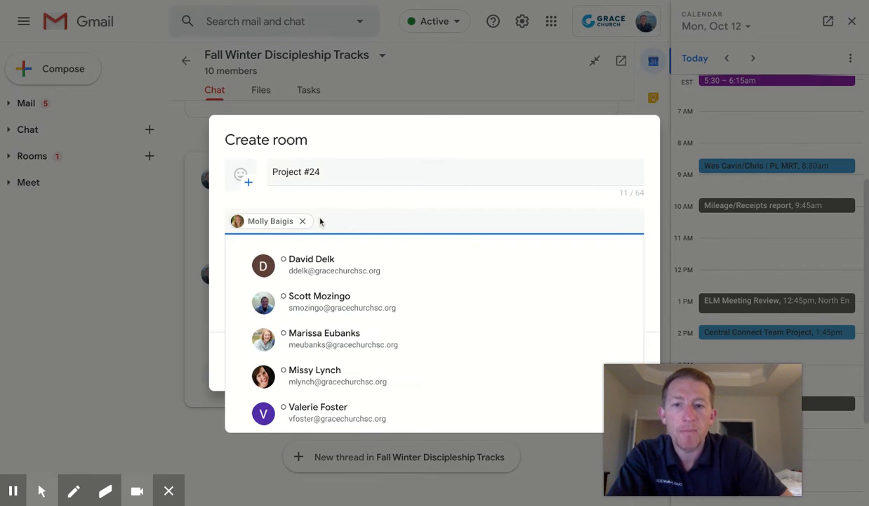
{"action": "type", "text": "david"}
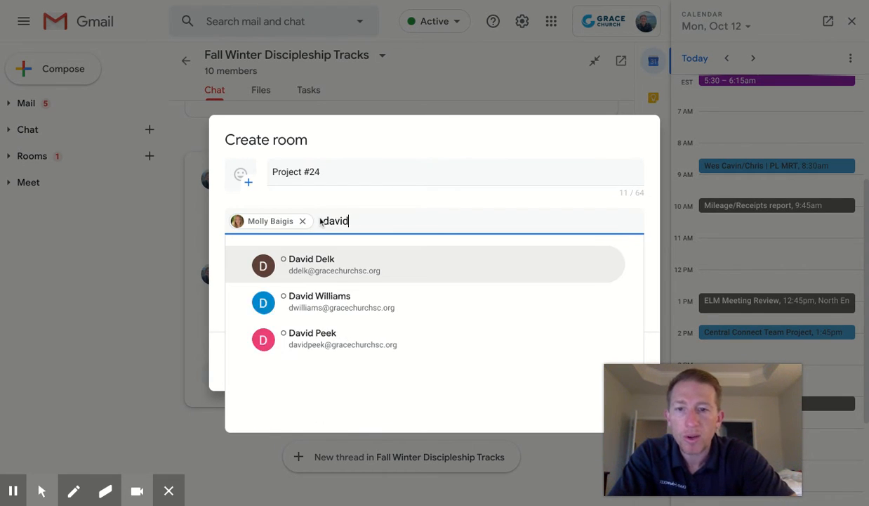
{"action": "key", "text": "Return"}
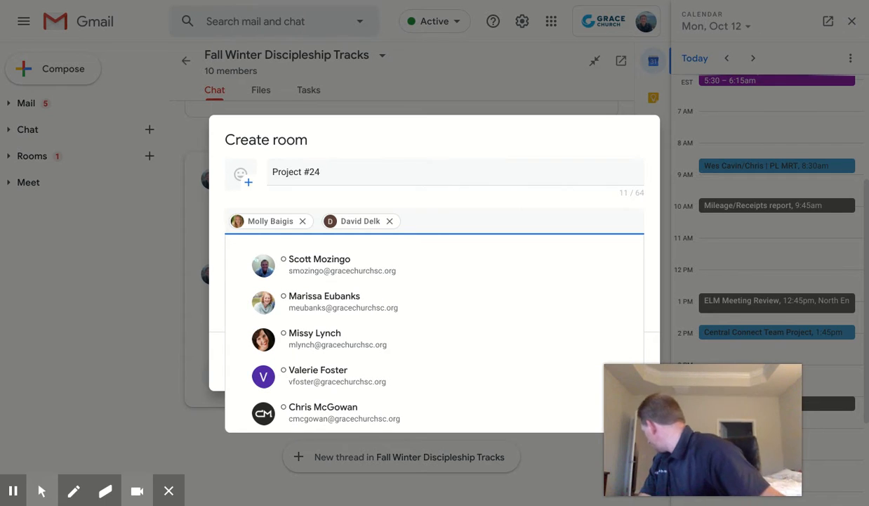
{"action": "left_click", "coordinate": [390, 221]}
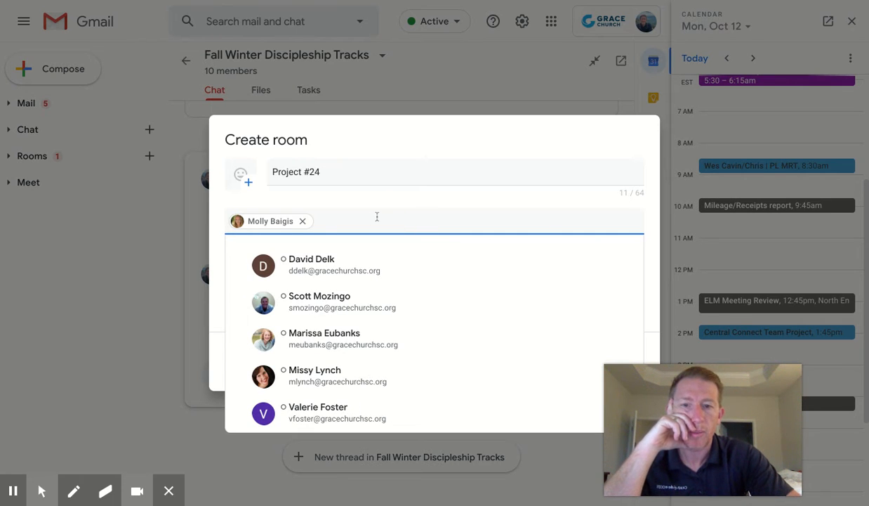
{"action": "key", "text": "Tab"}
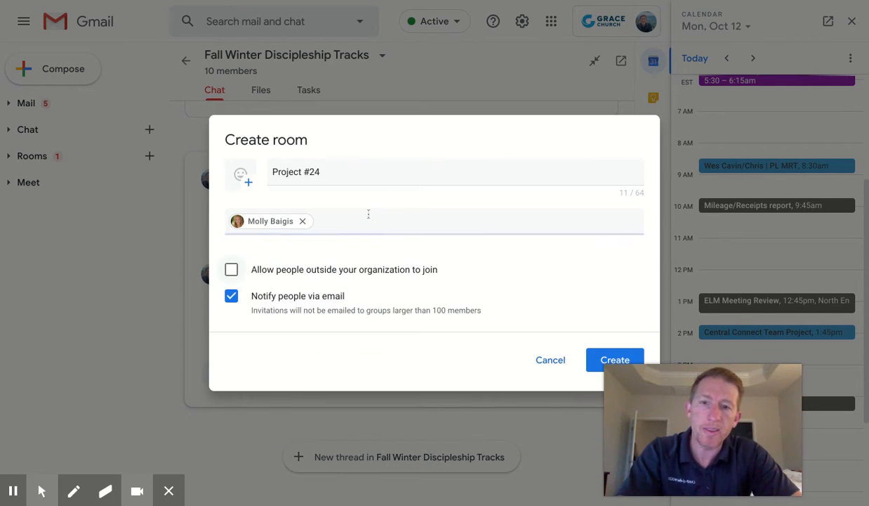
Leave outside-organization joining off, name the room 'Project #24 this is a test', and create it
{"action": "left_click", "coordinate": [242, 270]}
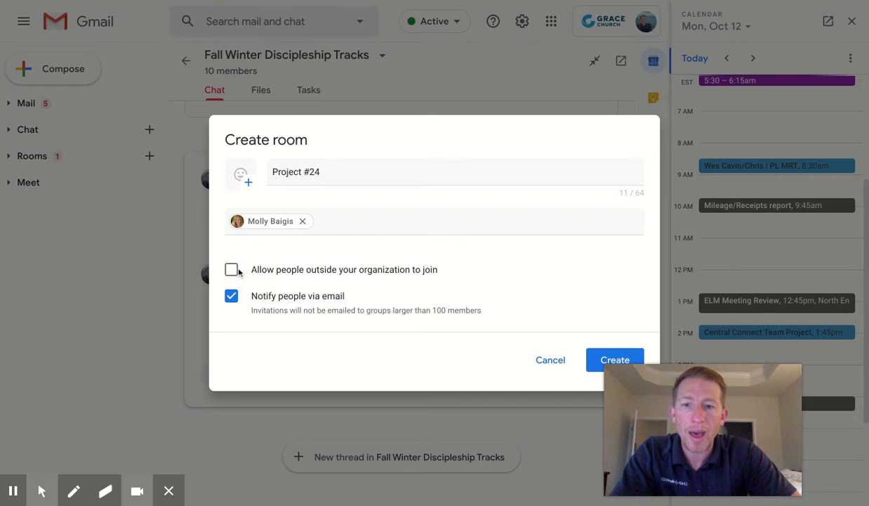
{"action": "left_click", "coordinate": [234, 272]}
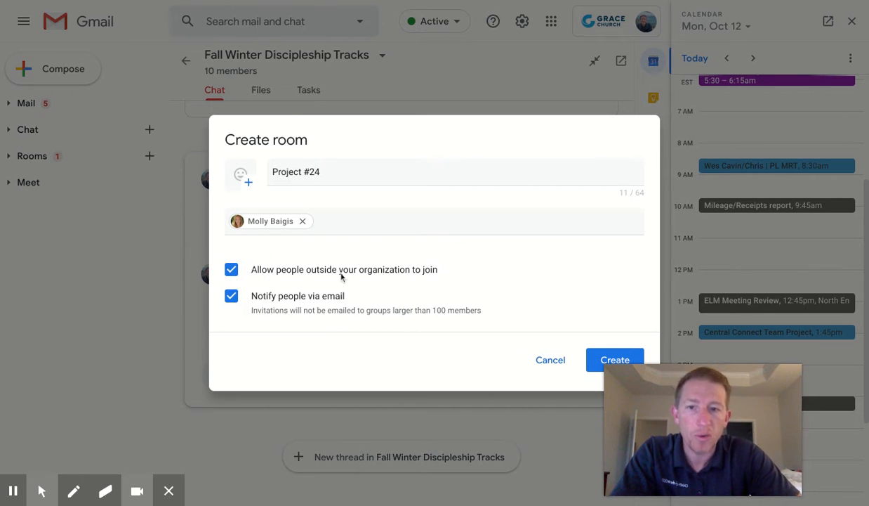
{"action": "left_click", "coordinate": [234, 271]}
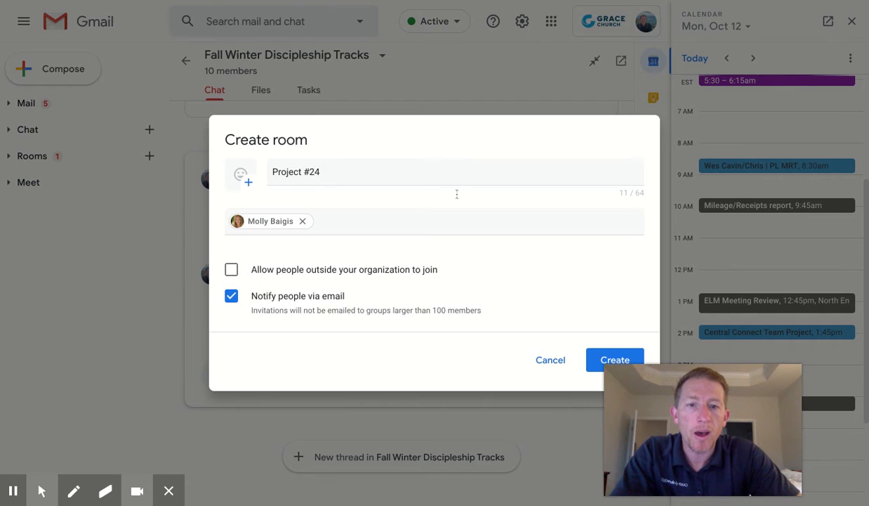
{"action": "type", "text": "this is a test"}
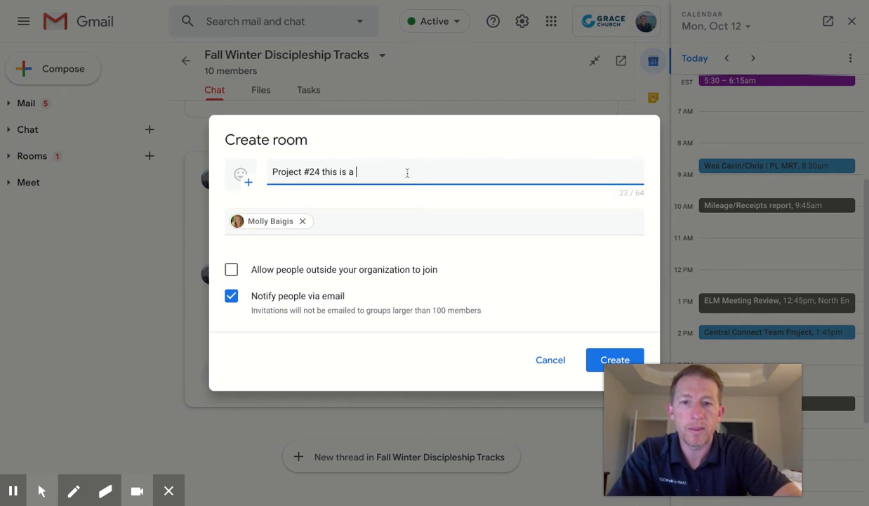
{"action": "left_click", "coordinate": [598, 358]}
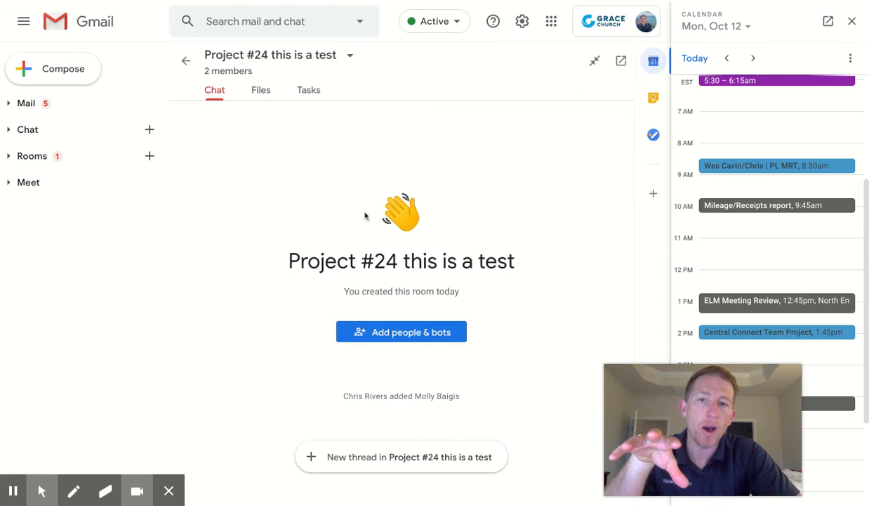
{"action": "left_click", "coordinate": [230, 68]}
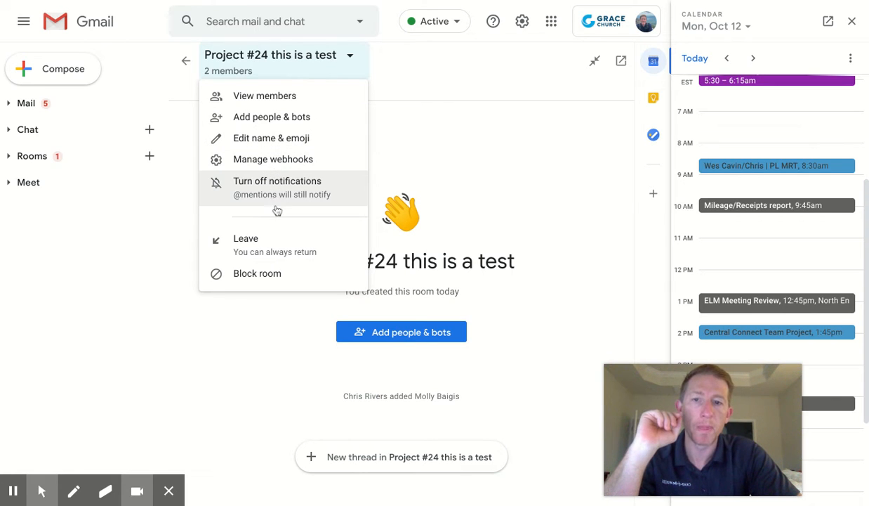
Close the room options menu and start a new thread in Project #24 this is a test
{"action": "left_click", "coordinate": [397, 98]}
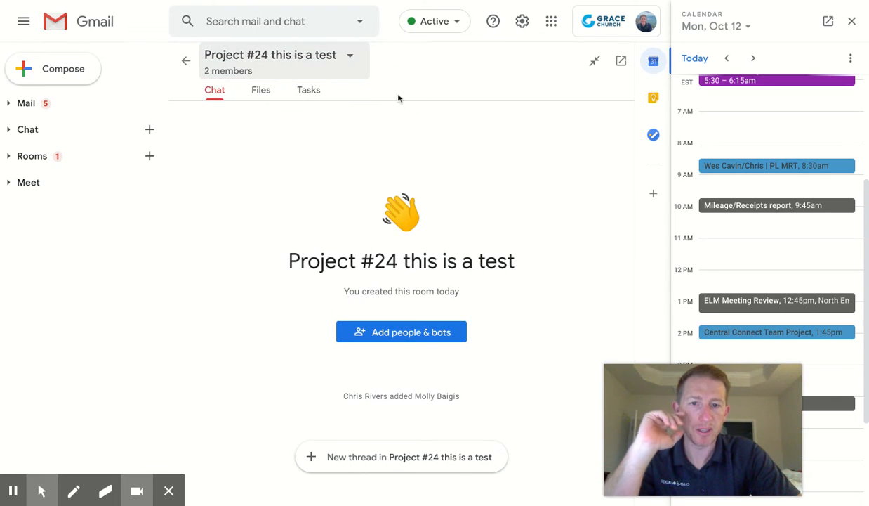
{"action": "left_click", "coordinate": [342, 456]}
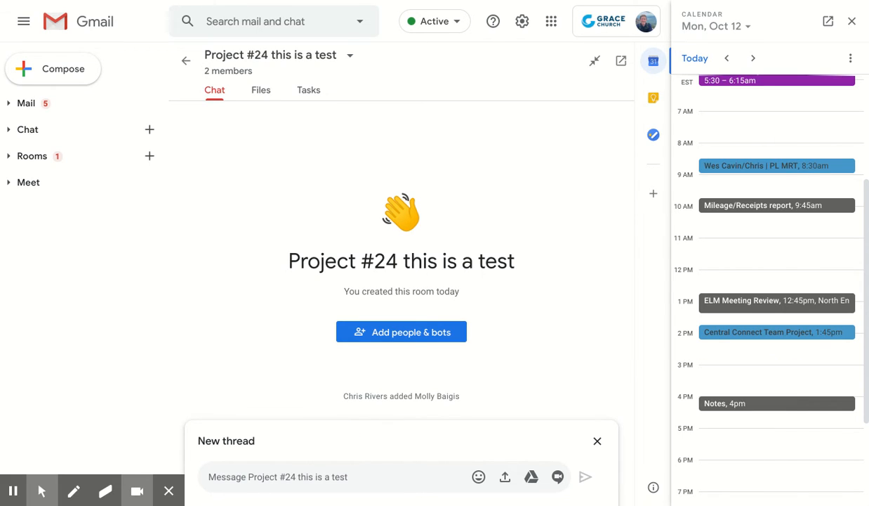
Post a new thread containing the pasted 60/40 Thoughts Google Docs link and view the room's Files
{"action": "left_click", "coordinate": [257, 477]}
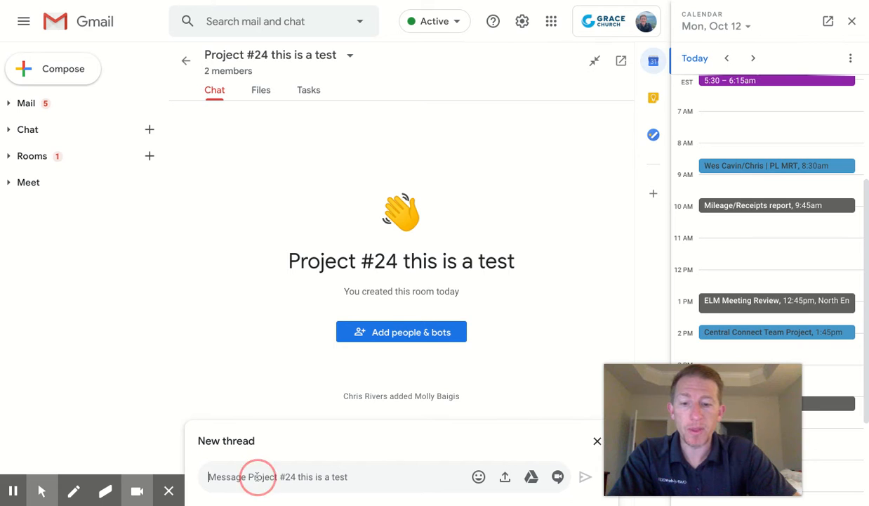
{"action": "key", "text": "Return"}
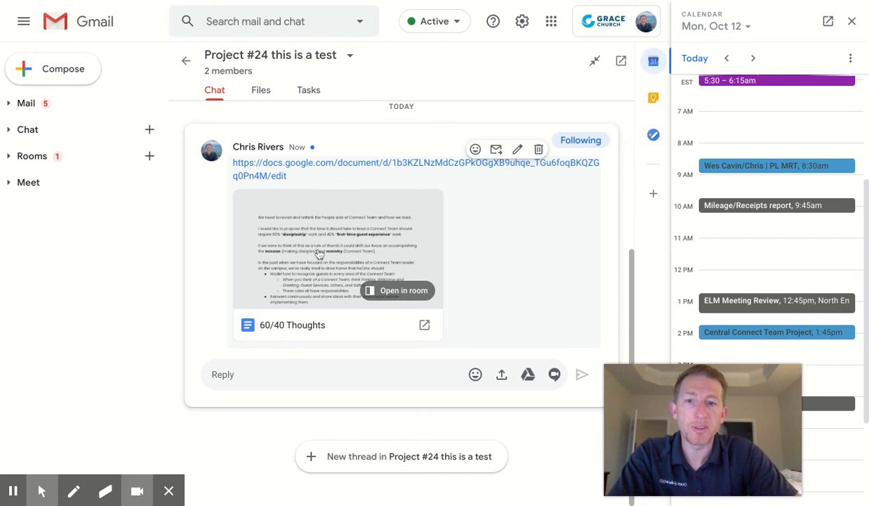
{"action": "left_click", "coordinate": [262, 92]}
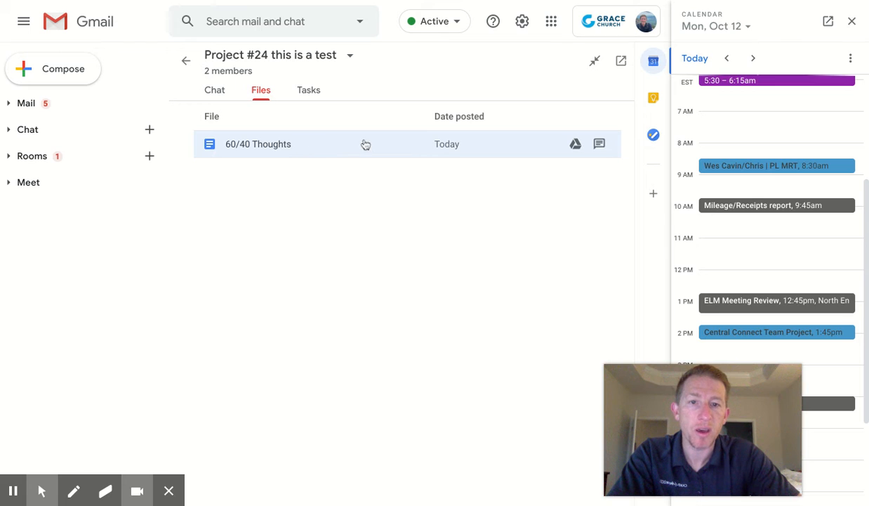
{"action": "left_click", "coordinate": [397, 145]}
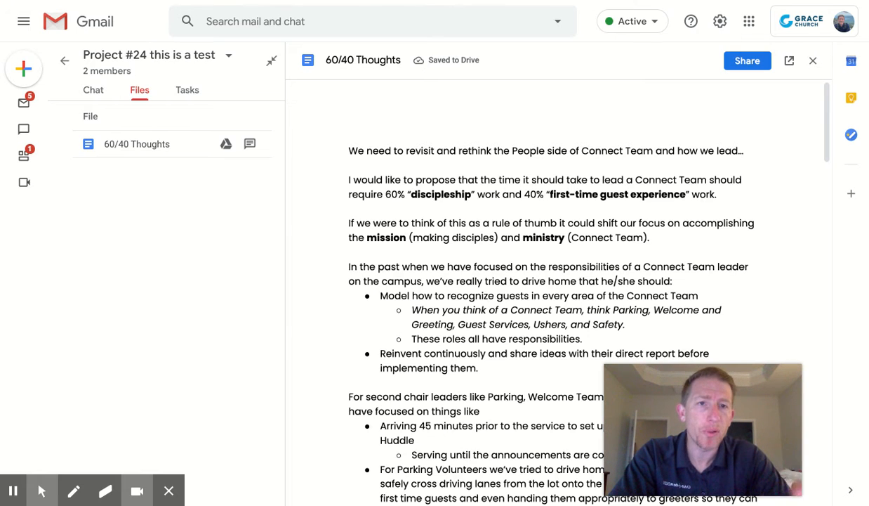
{"action": "left_click", "coordinate": [94, 93]}
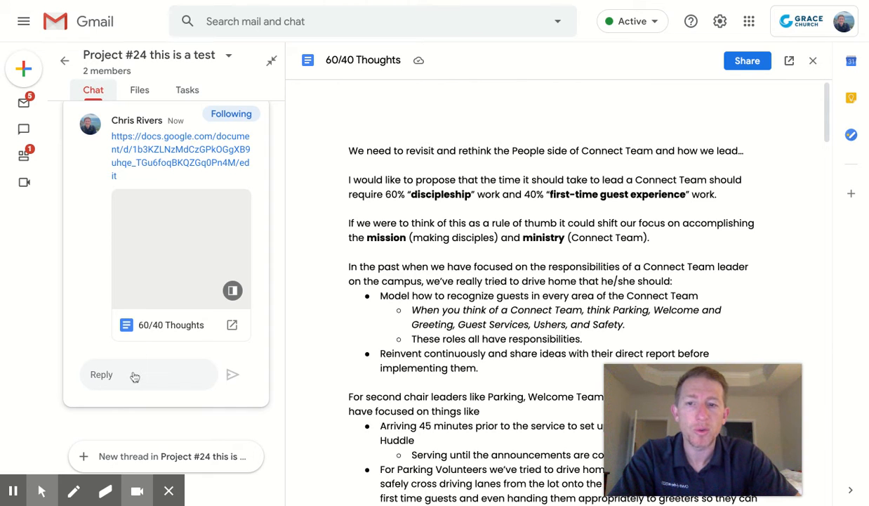
{"action": "left_click", "coordinate": [134, 376]}
{"action": "left_click", "coordinate": [105, 373]}
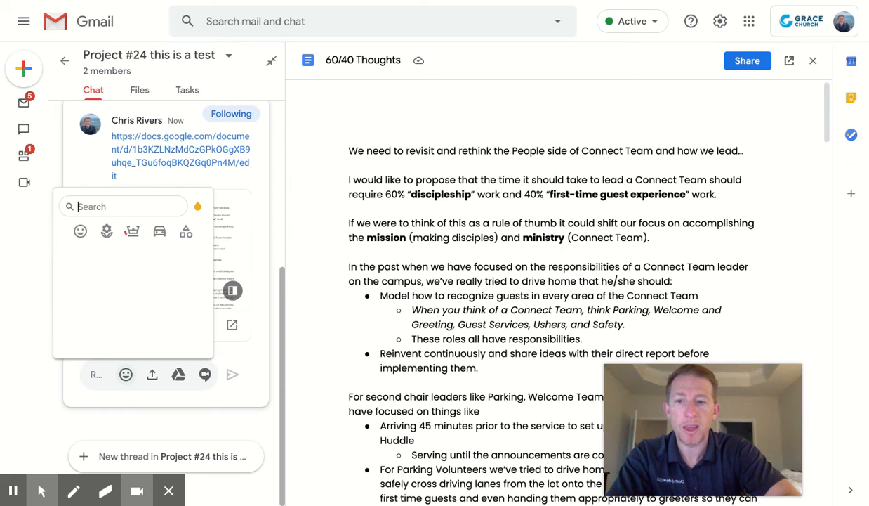
{"action": "type", "text": "@moll"}
{"action": "key", "text": "Escape"}
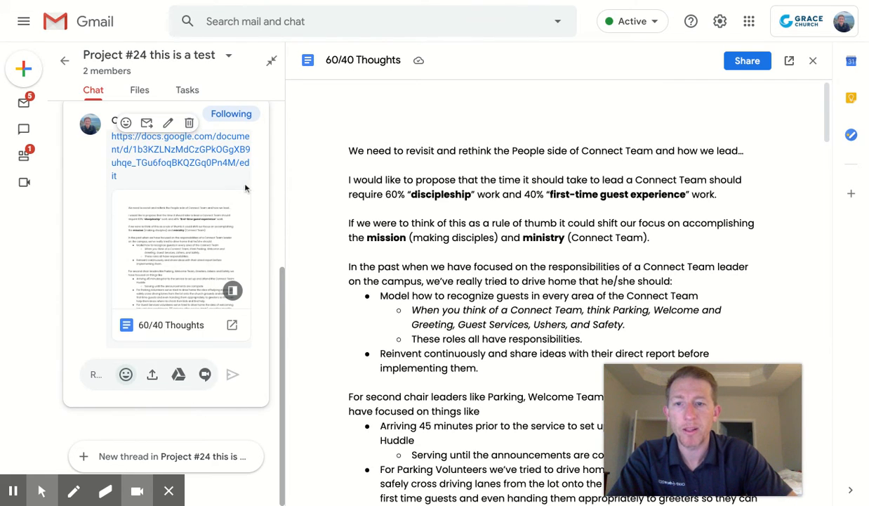
{"action": "left_click", "coordinate": [817, 65]}
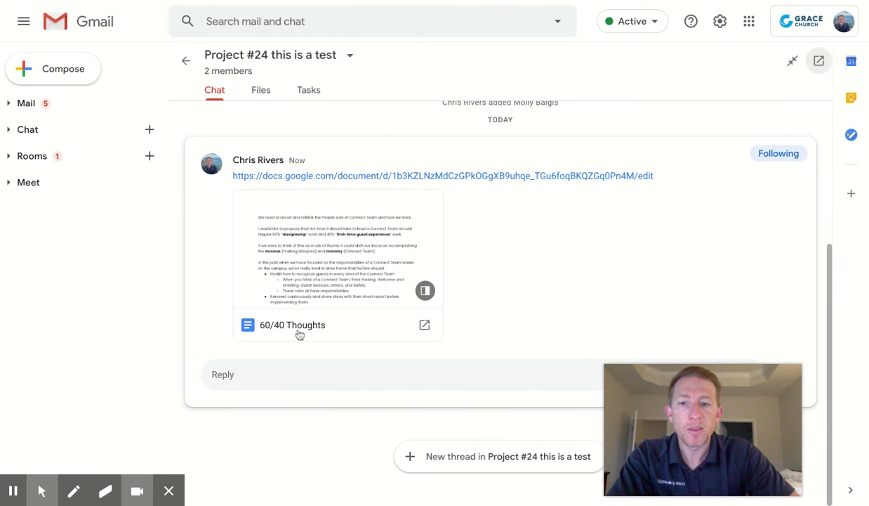
{"action": "left_click", "coordinate": [279, 380]}
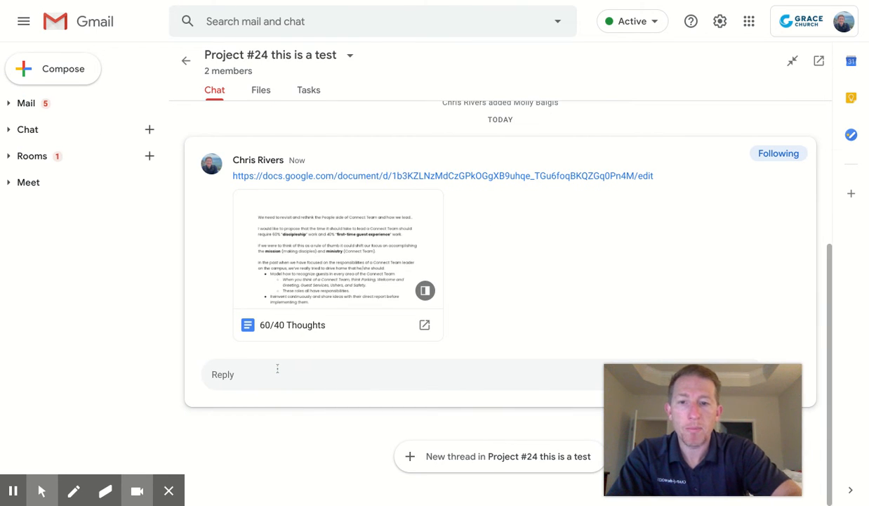
{"action": "type", "text": "@molly"}
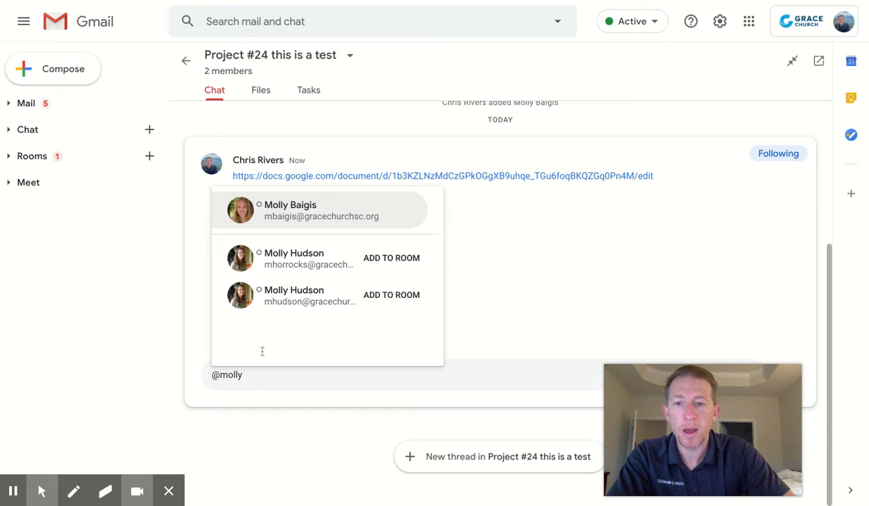
{"action": "key", "text": "Escape"}
{"action": "left_click", "coordinate": [275, 281]}
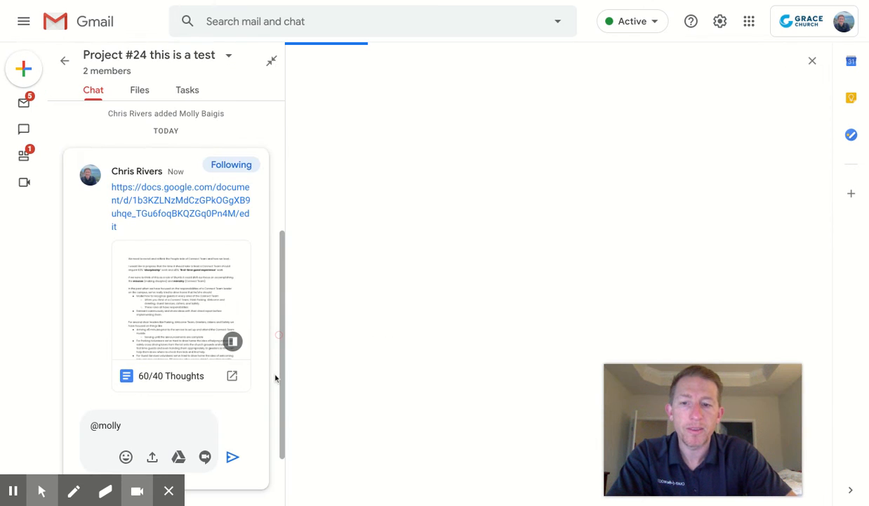
{"action": "left_click", "coordinate": [813, 61]}
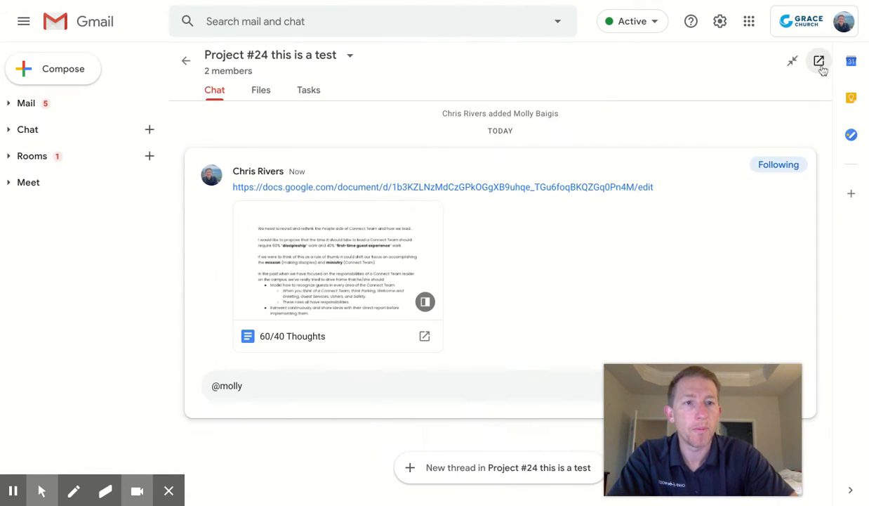
{"action": "left_click", "coordinate": [288, 385]}
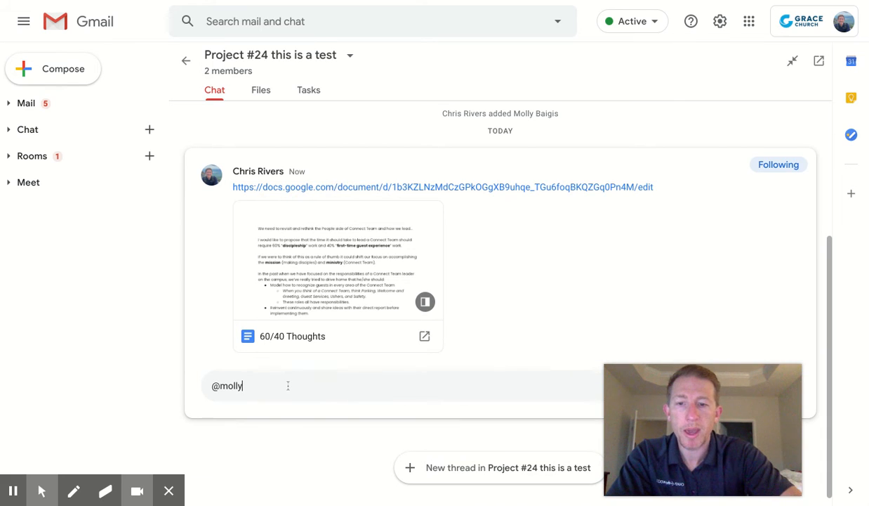
{"action": "key", "text": "BackSpace"}
{"action": "key", "text": "BackSpace"}
{"action": "type", "text": "ly"}
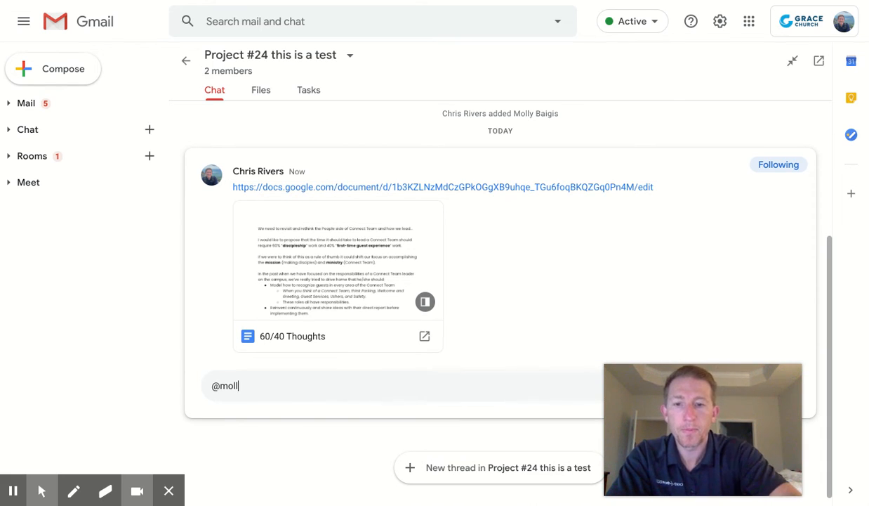
{"action": "key", "text": "BackSpace"}
{"action": "key", "text": "BackSpace"}
{"action": "key", "text": "BackSpace"}
{"action": "key", "text": "BackSpace"}
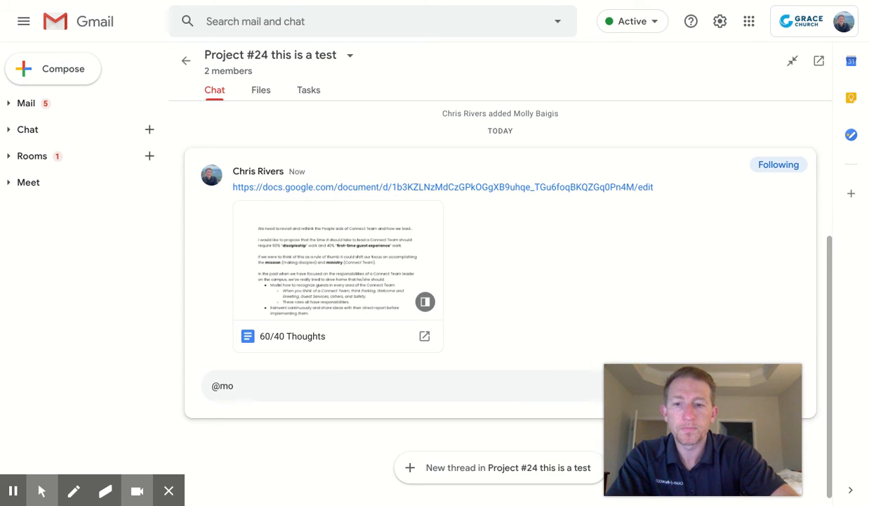
{"action": "key", "text": "BackSpace"}
{"action": "key", "text": "BackSpace"}
{"action": "key", "text": "BackSpace"}
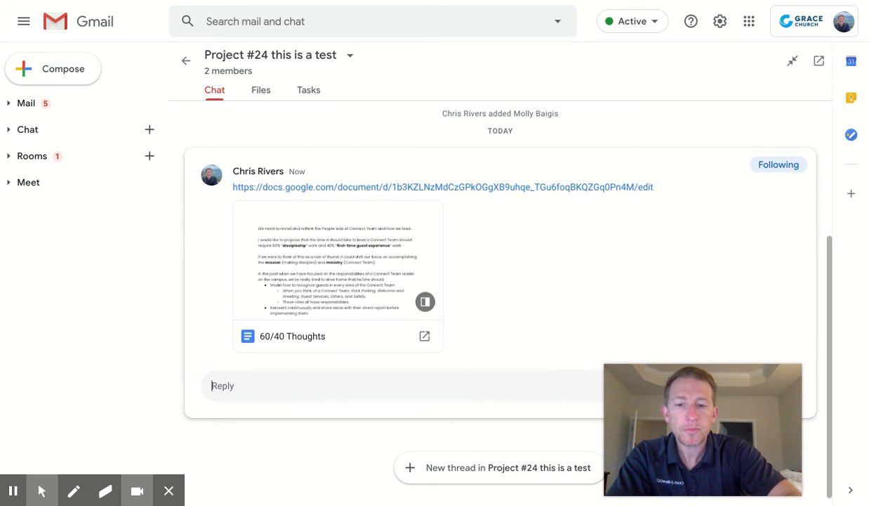
Send a reply mentioning the room member: "this is a test I'm doing for a video"
{"action": "left_click", "coordinate": [307, 385]}
{"action": "type", "text": "@mollyb"}
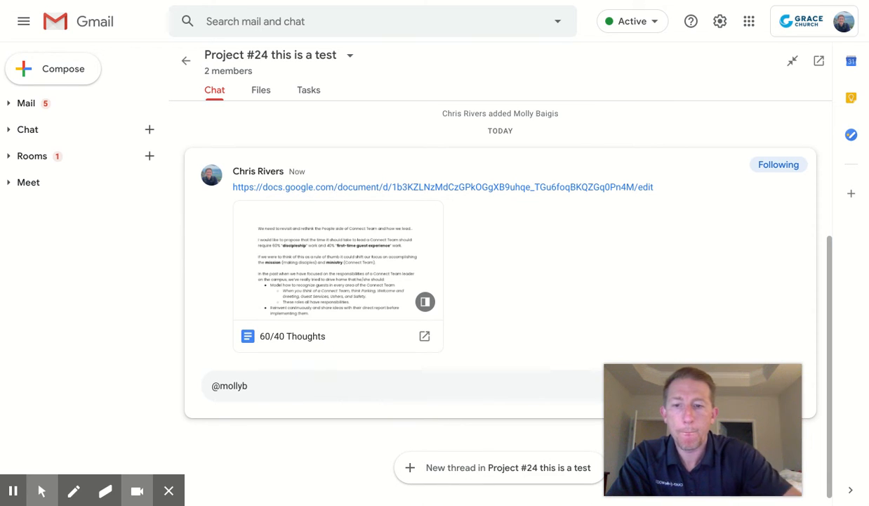
{"action": "key", "text": "BackSpace"}
{"action": "key", "text": "BackSpace"}
{"action": "key", "text": "BackSpace"}
{"action": "key", "text": "BackSpace"}
{"action": "key", "text": "BackSpace"}
{"action": "key", "text": "BackSpace"}
{"action": "key", "text": "BackSpace"}
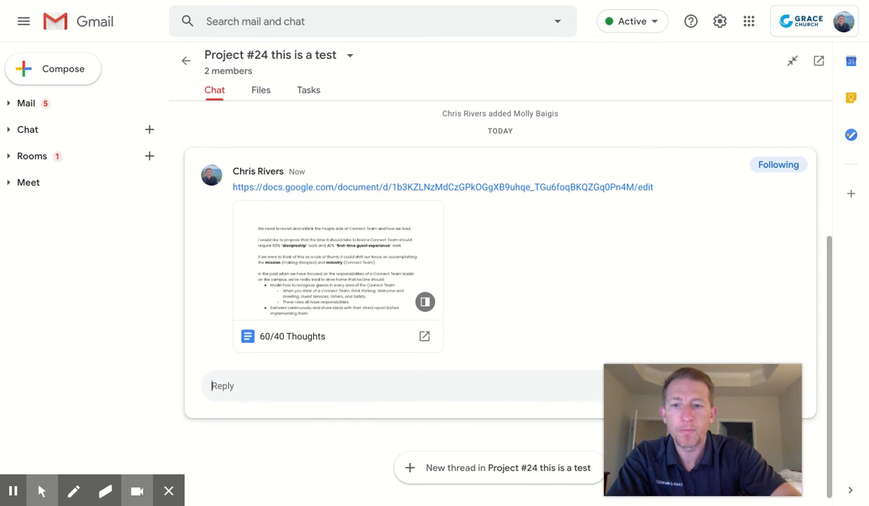
{"action": "type", "text": "@moll"}
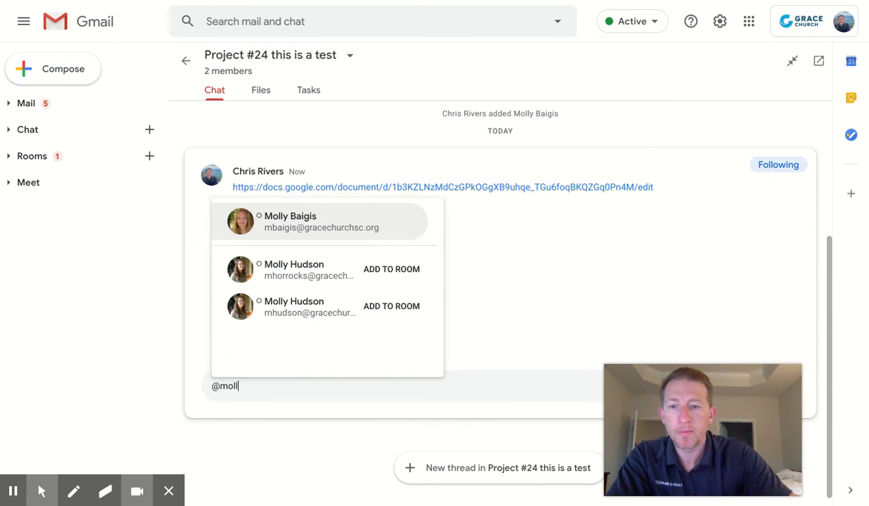
{"action": "left_click", "coordinate": [349, 274]}
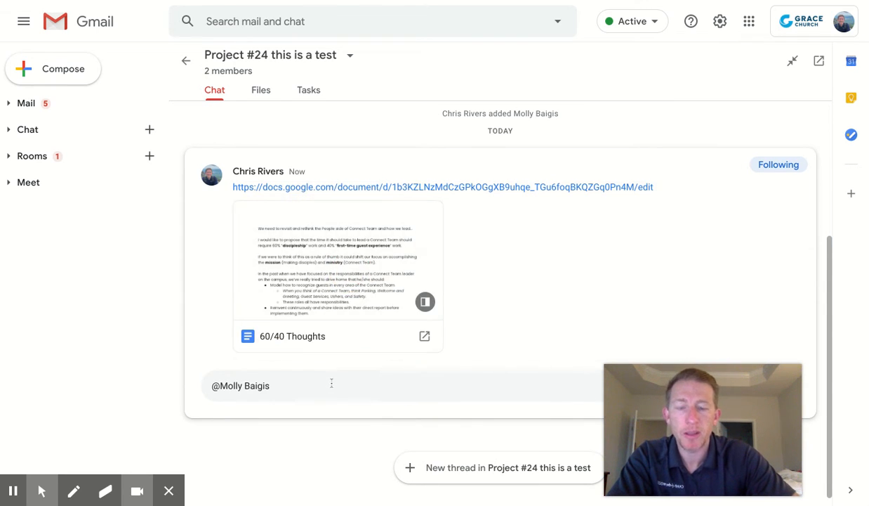
{"action": "type", "text": "this is a test "}
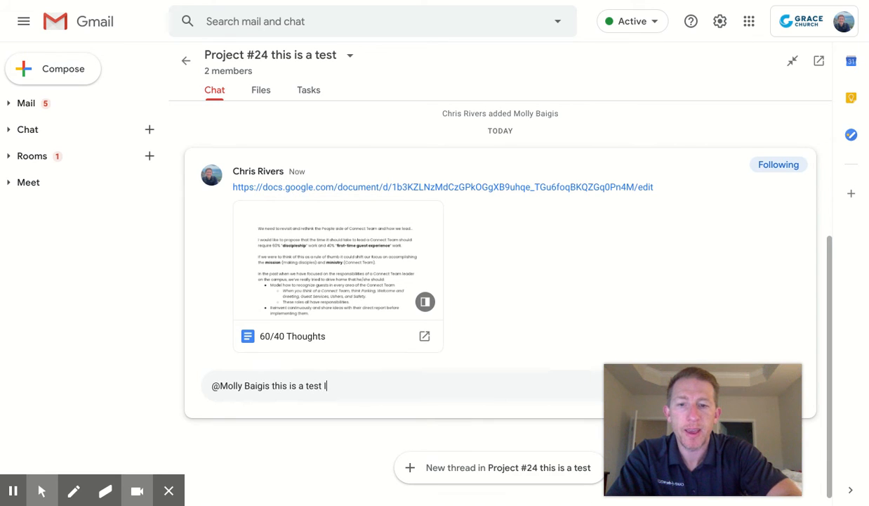
{"action": "type", "text": "I'm do"}
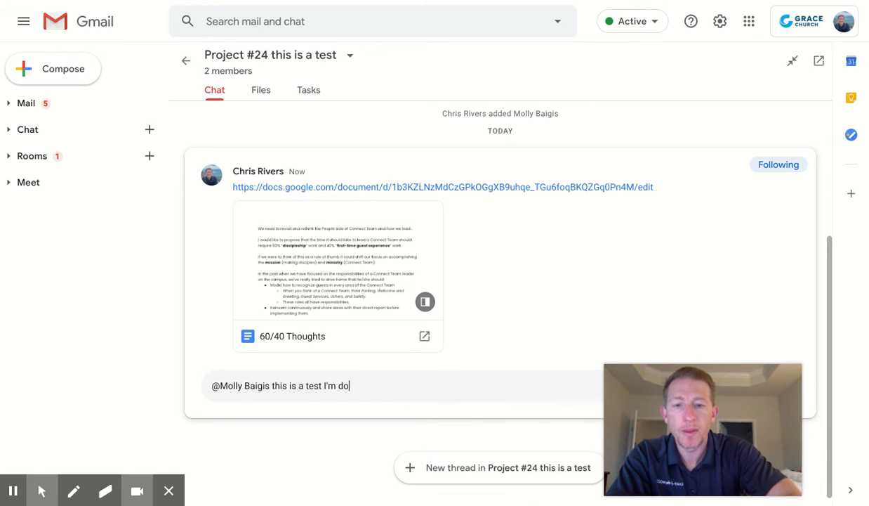
{"action": "type", "text": "ing for a video"}
{"action": "key", "text": "Return"}
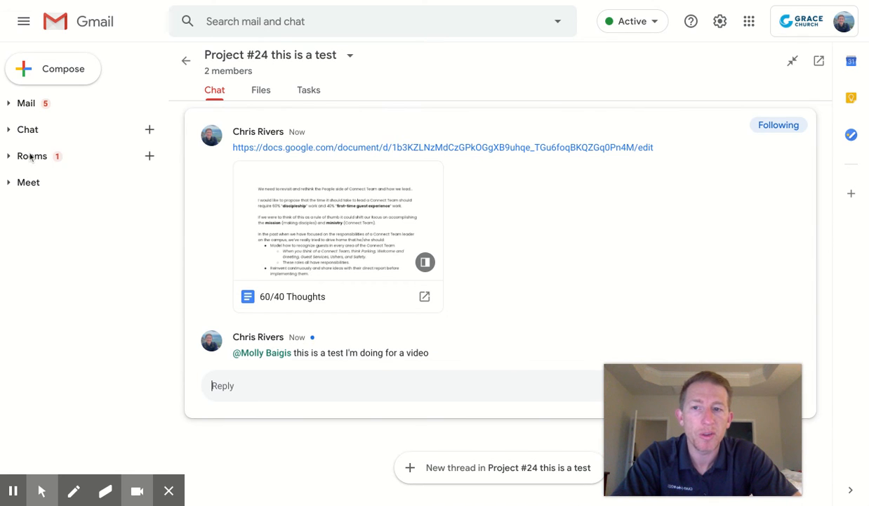
{"action": "left_click", "coordinate": [752, 387]}
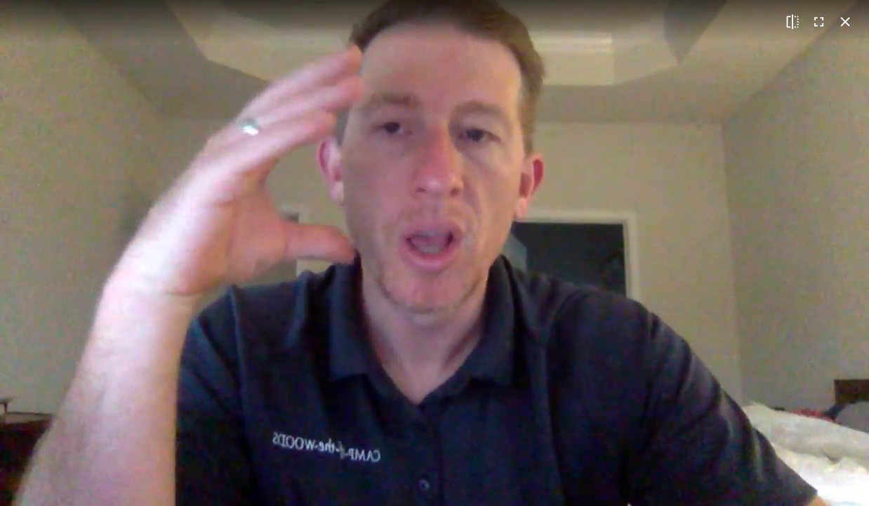
{"action": "left_click", "coordinate": [818, 22]}
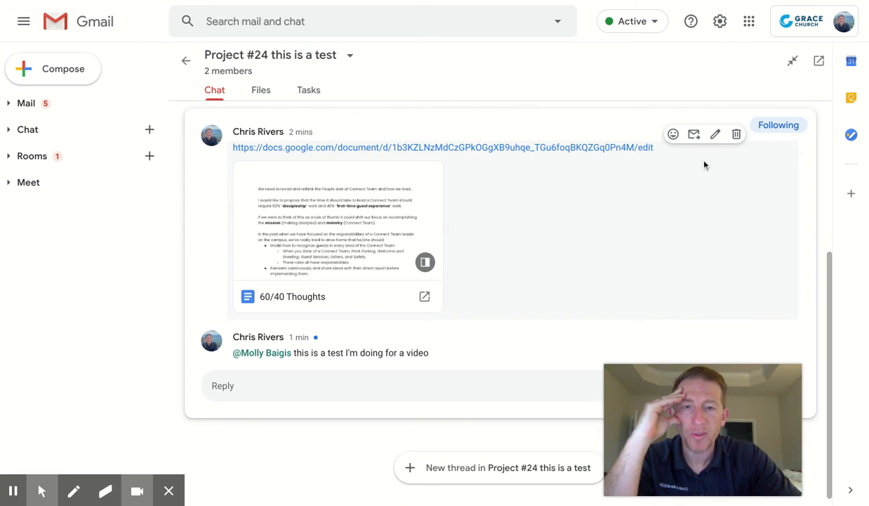
{"action": "left_click", "coordinate": [651, 23]}
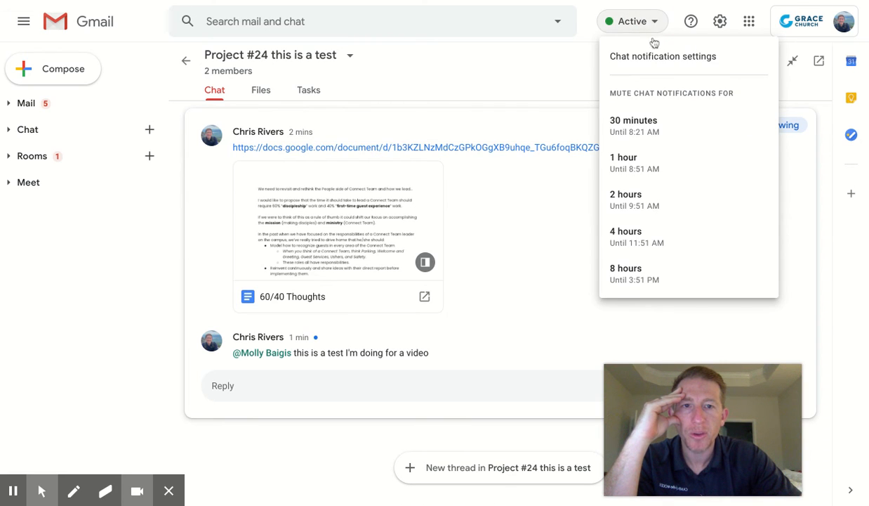
{"action": "left_click", "coordinate": [660, 123]}
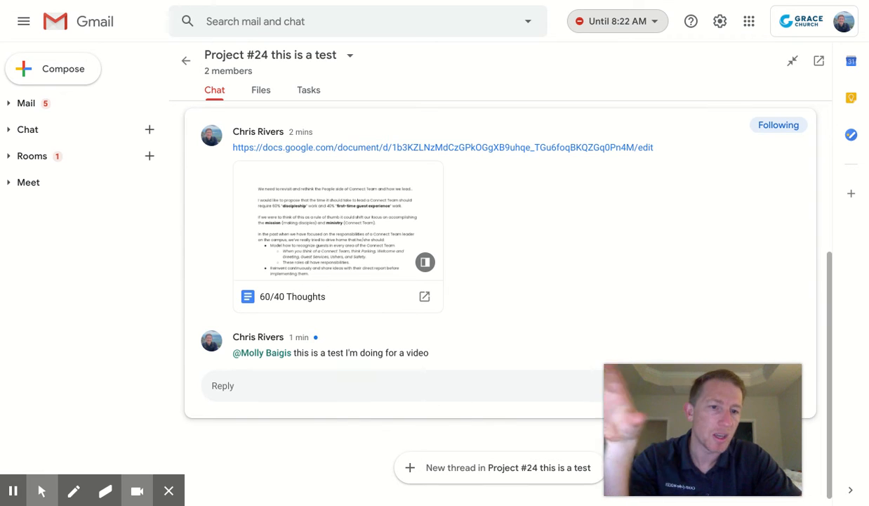
{"action": "left_click", "coordinate": [639, 25]}
{"action": "left_click", "coordinate": [642, 97]}
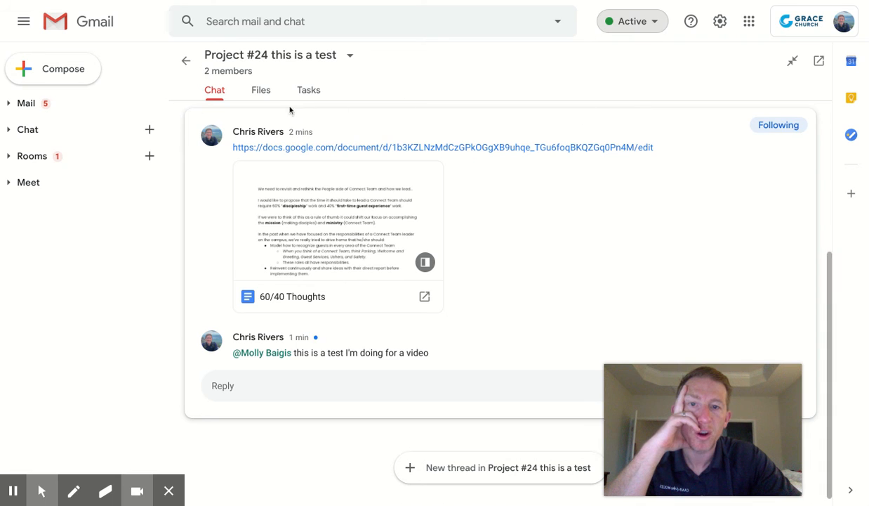
{"action": "left_click", "coordinate": [260, 92]}
Show the Project #24 room's Tasks tab, which has no tasks yet
{"action": "left_click", "coordinate": [304, 93]}
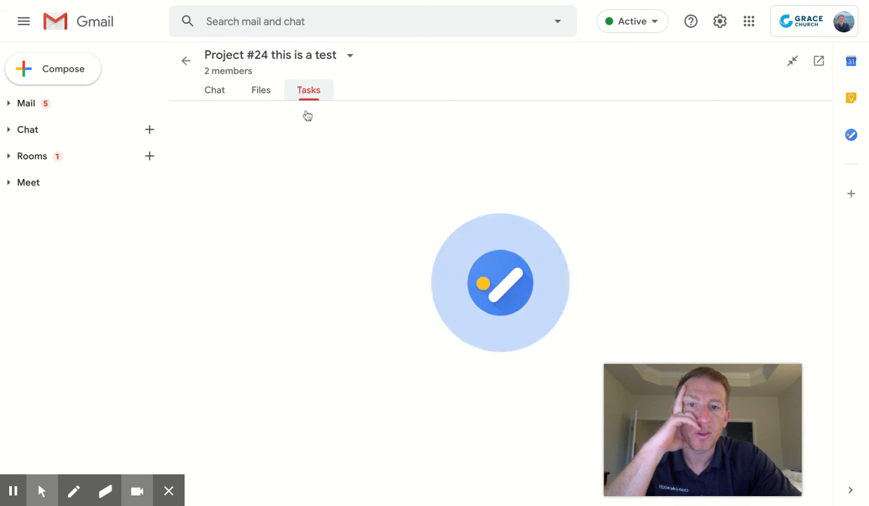